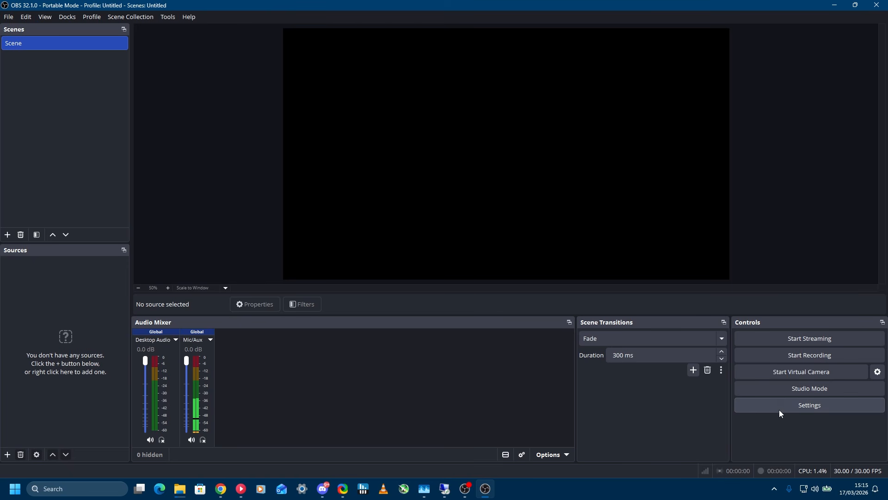
- Open the program settings and enable snapping sources to the horizontal and vertical centre
{"action": "left_click", "coordinate": [806, 409]}
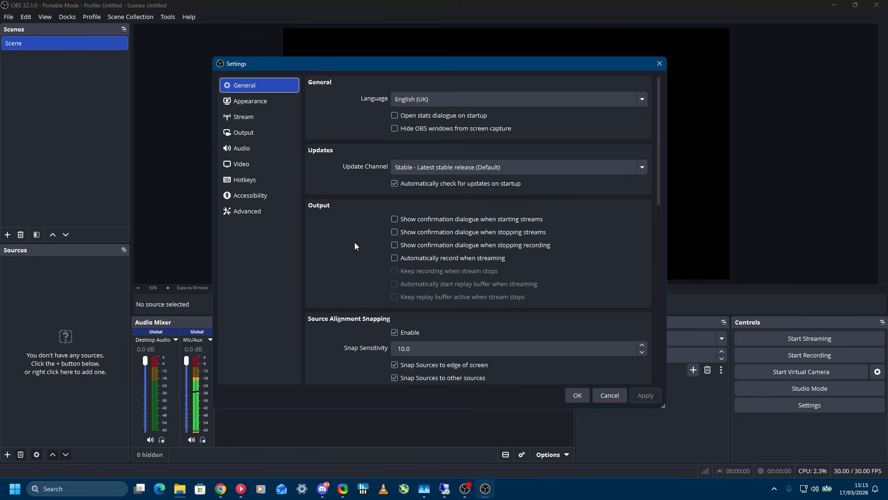
{"action": "scroll", "coordinate": [355, 243], "scroll_direction": "down", "scroll_amount": 7}
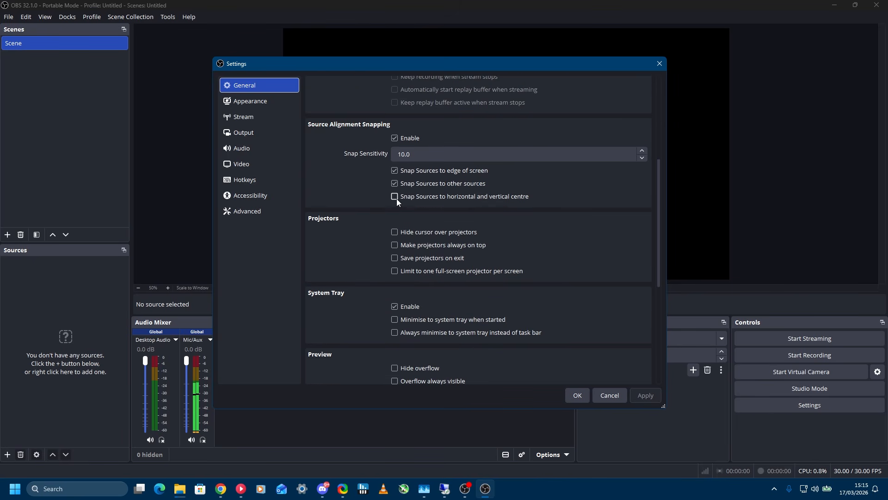
{"action": "left_click", "coordinate": [396, 198]}
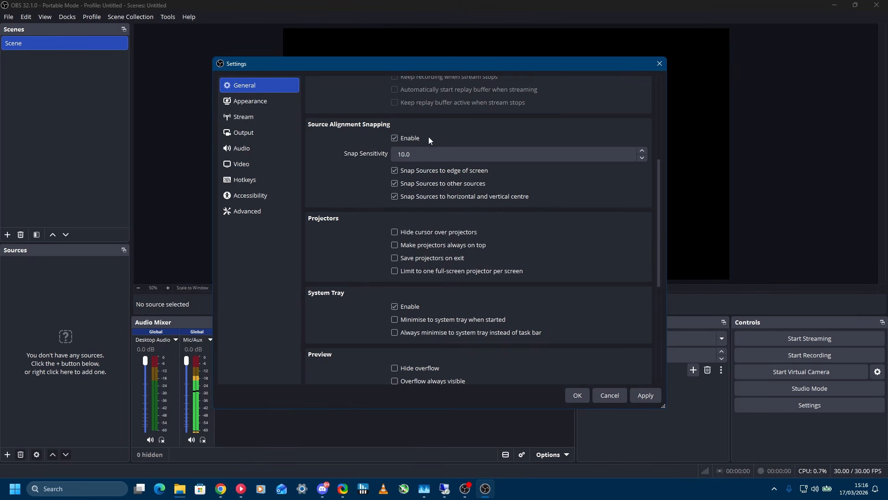
- Choose to use a stream key for Twitch and enable ignoring the streaming service setting recommendations, accepting the override
{"action": "left_click", "coordinate": [277, 98]}
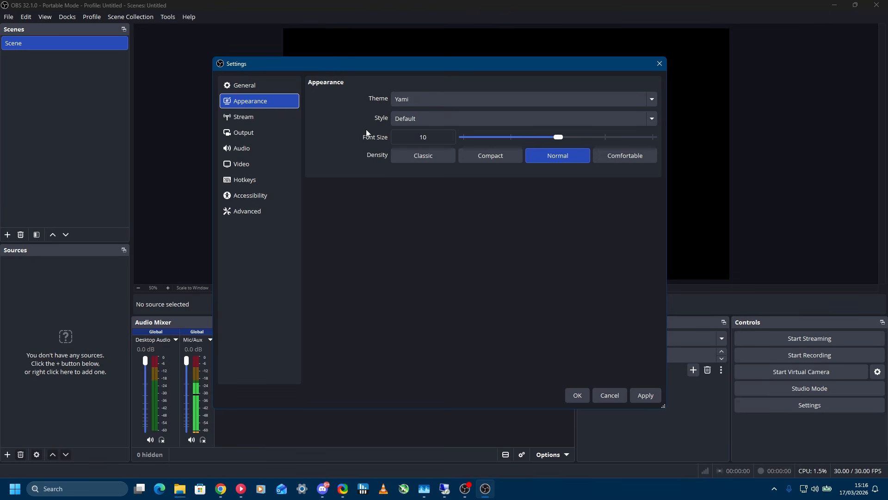
{"action": "left_click", "coordinate": [252, 118]}
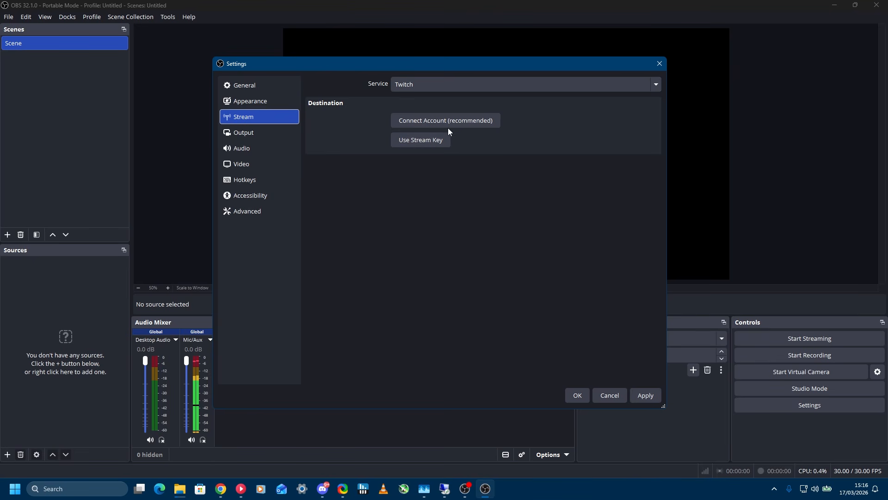
{"action": "left_click", "coordinate": [436, 141]}
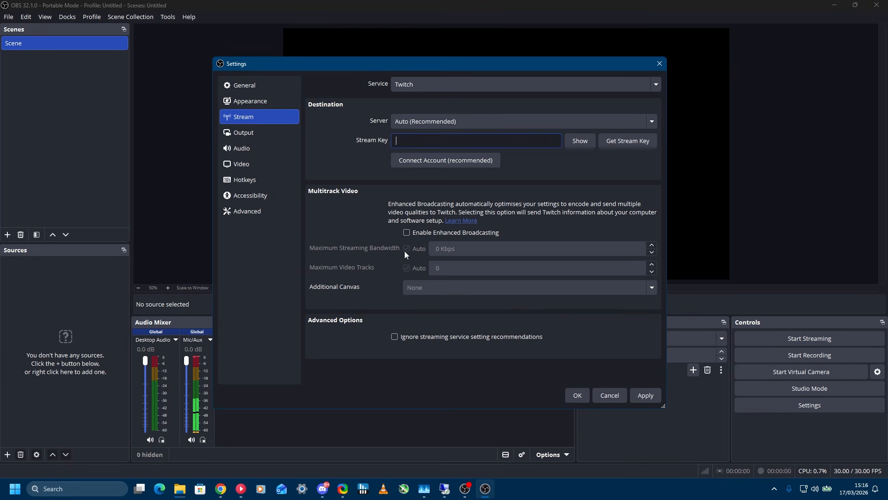
{"action": "left_click", "coordinate": [394, 337]}
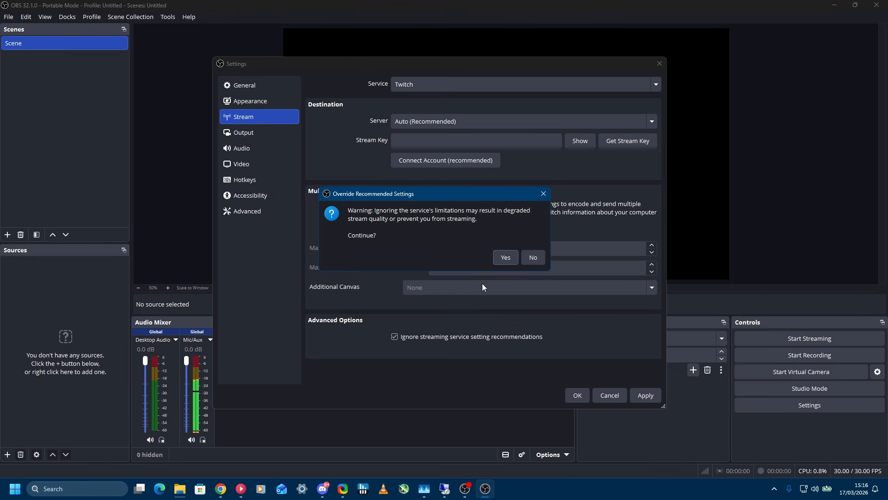
{"action": "left_click", "coordinate": [505, 258]}
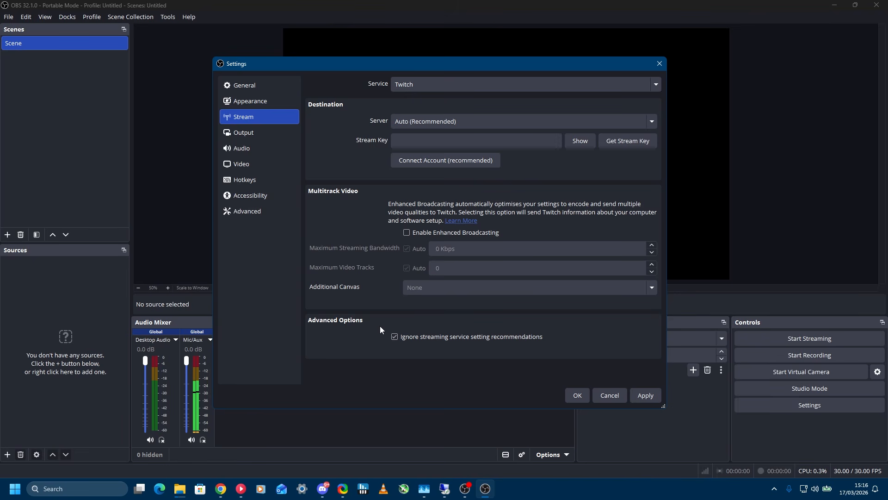
- Switch the output mode to Advanced and set the streaming video encoder to NVIDIA NVENC H.264
{"action": "left_click", "coordinate": [263, 131]}
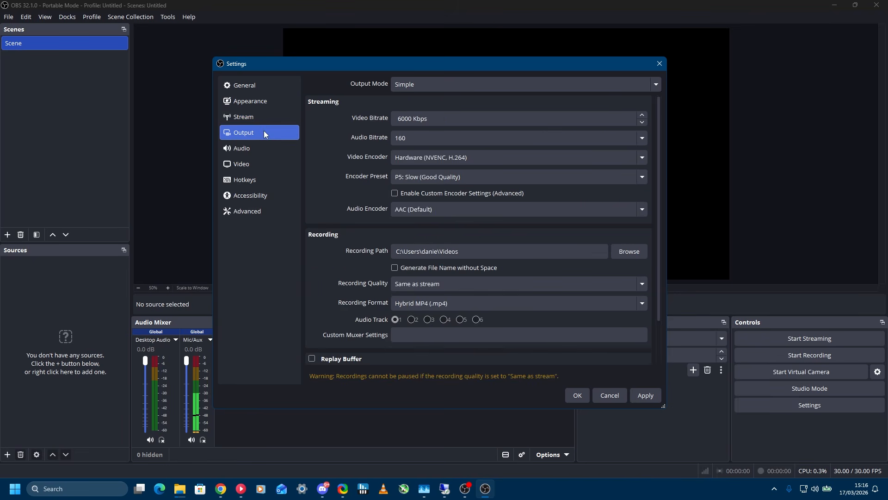
{"action": "left_click", "coordinate": [415, 83]}
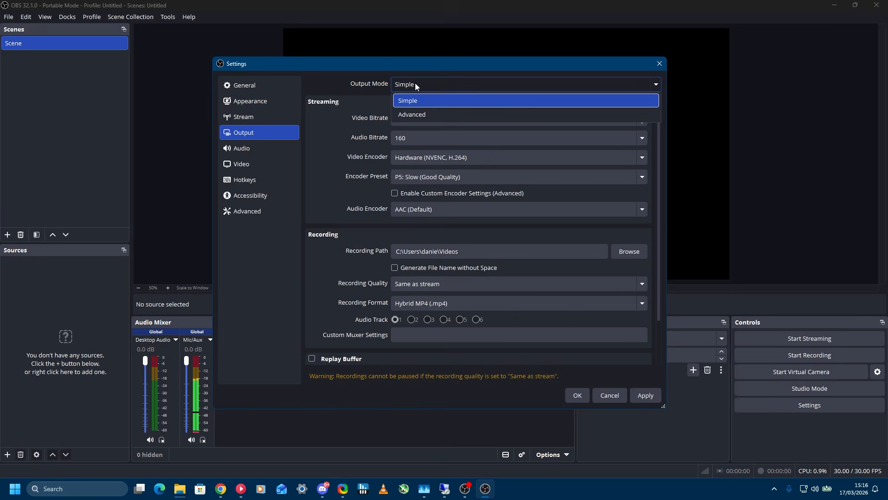
{"action": "left_click", "coordinate": [422, 113]}
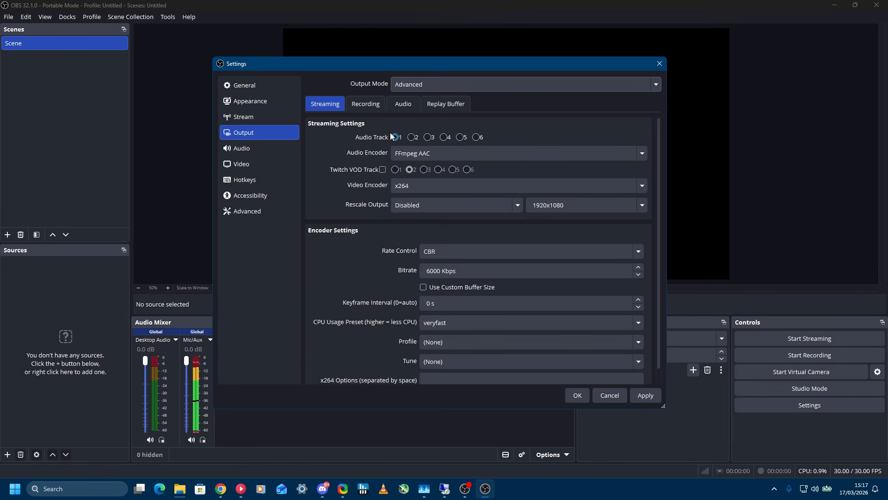
{"action": "left_click", "coordinate": [405, 187]}
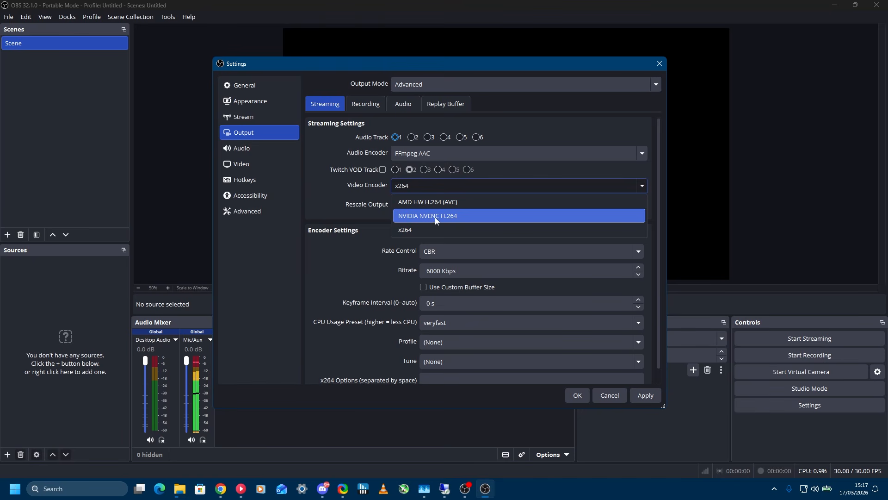
{"action": "left_click", "coordinate": [458, 217]}
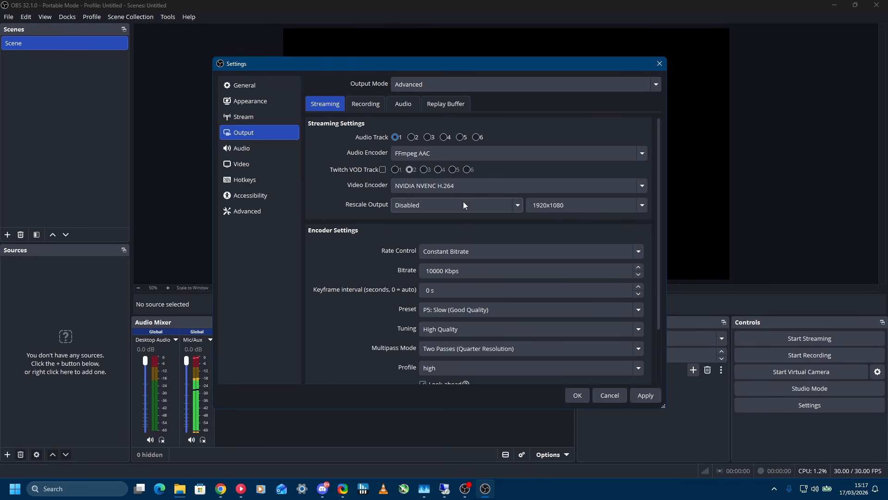
- Set the streaming bitrate to 6000 Kbps, the keyframe interval to 2 s and the preset to P5: Slow (Good Quality)
{"action": "left_click_drag", "start_coordinate": [472, 271], "coordinate": [362, 267]}
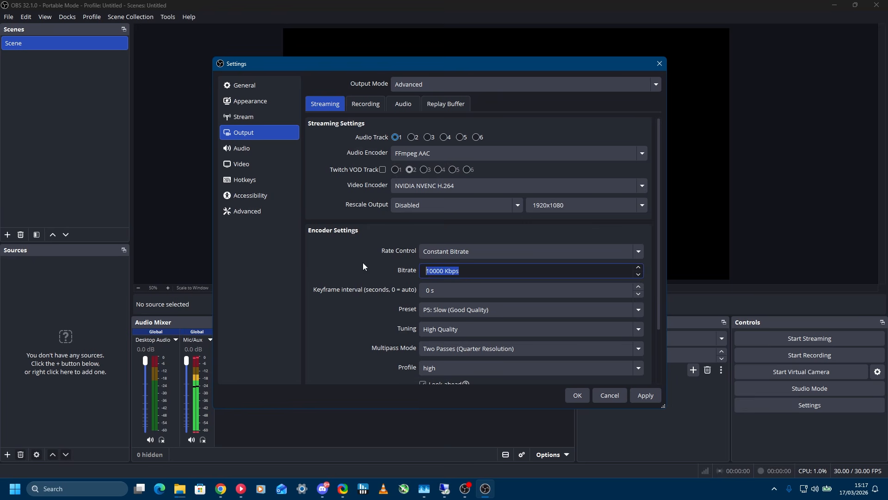
{"action": "type", "text": "6000"}
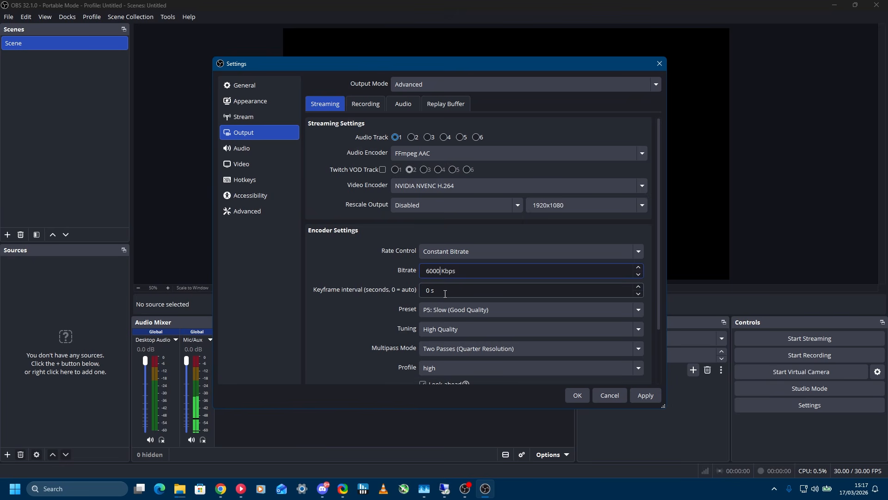
{"action": "left_click_drag", "start_coordinate": [446, 289], "coordinate": [420, 294]}
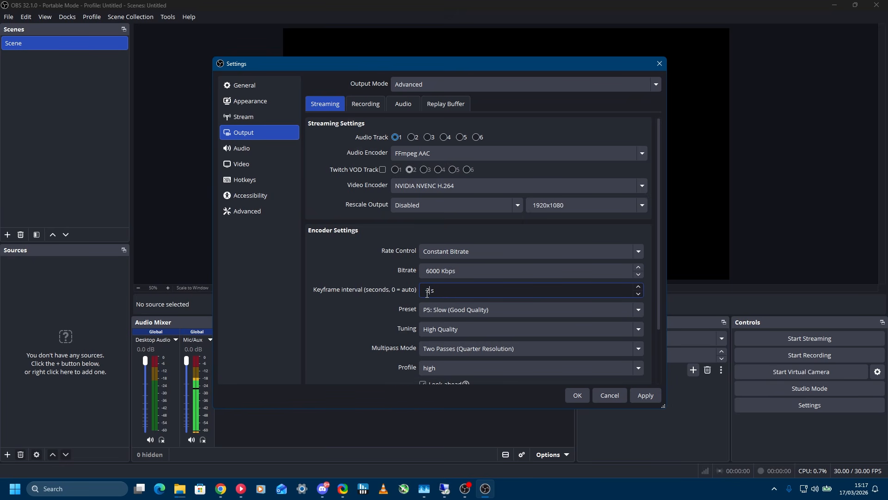
{"action": "type", "text": "2"}
{"action": "left_click", "coordinate": [442, 309]}
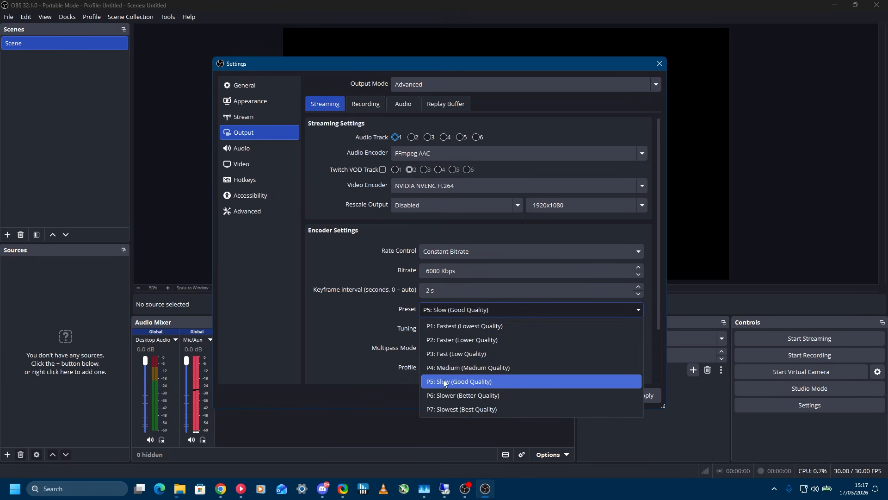
{"action": "left_click", "coordinate": [490, 382]}
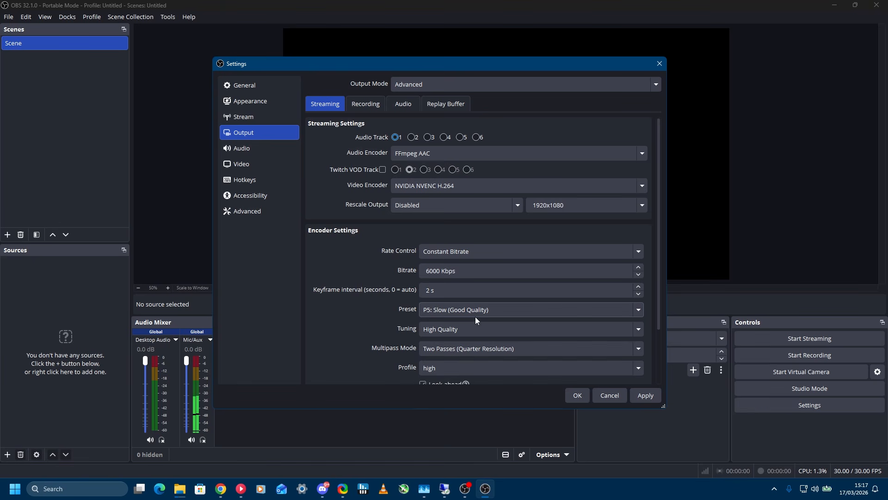
- Set the streaming encoder's multipass mode to Single Pass and disable Look-ahead
{"action": "scroll", "coordinate": [385, 296], "scroll_direction": "down", "scroll_amount": 1}
{"action": "scroll", "coordinate": [384, 298], "scroll_direction": "down", "scroll_amount": 1}
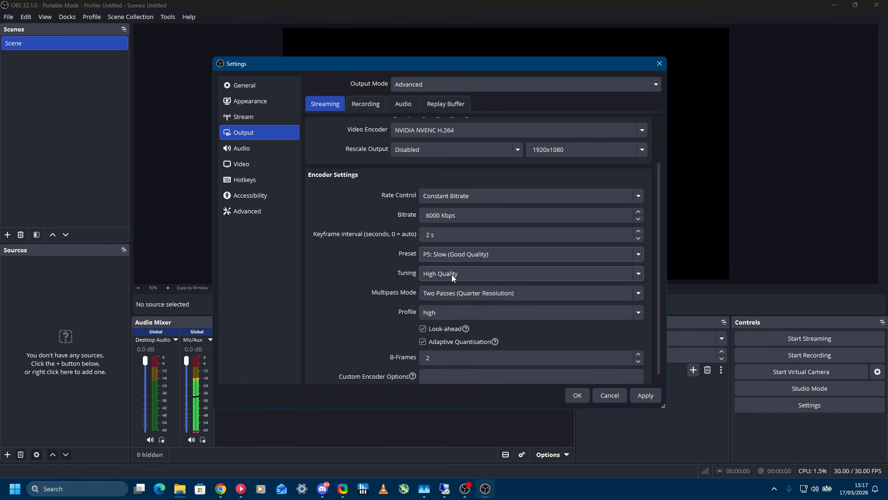
{"action": "left_click", "coordinate": [446, 293]}
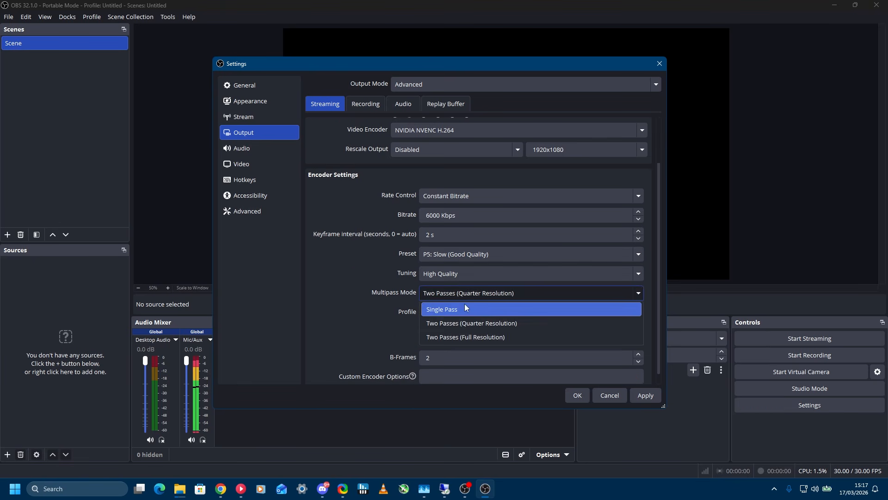
{"action": "left_click", "coordinate": [464, 305]}
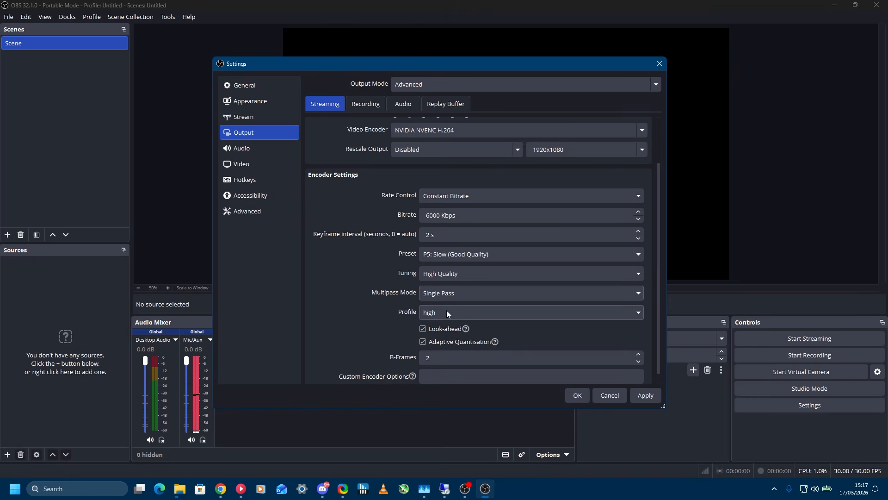
{"action": "left_click", "coordinate": [423, 329]}
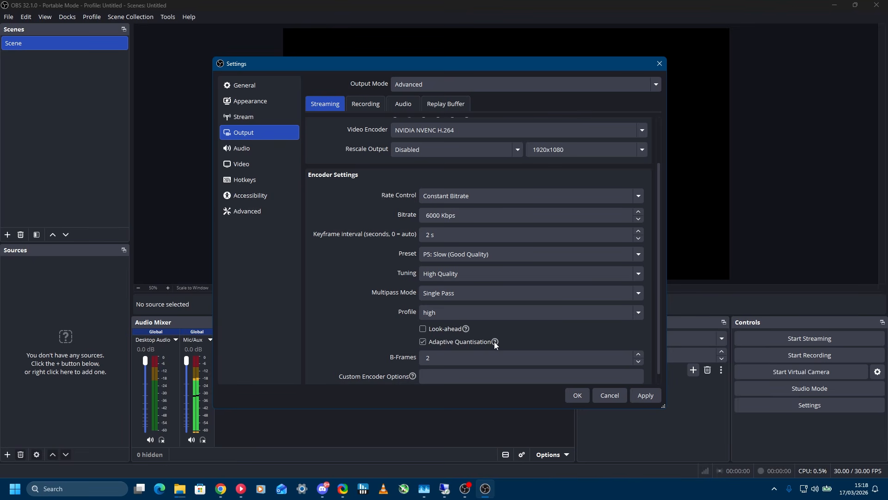
{"action": "mouse_move", "coordinate": [494, 342]}
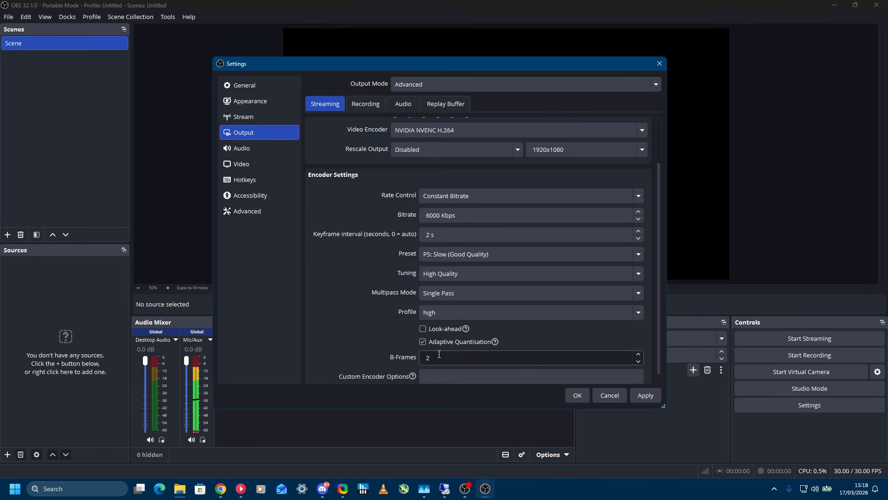
{"action": "scroll", "coordinate": [438, 354], "scroll_direction": "down", "scroll_amount": 1}
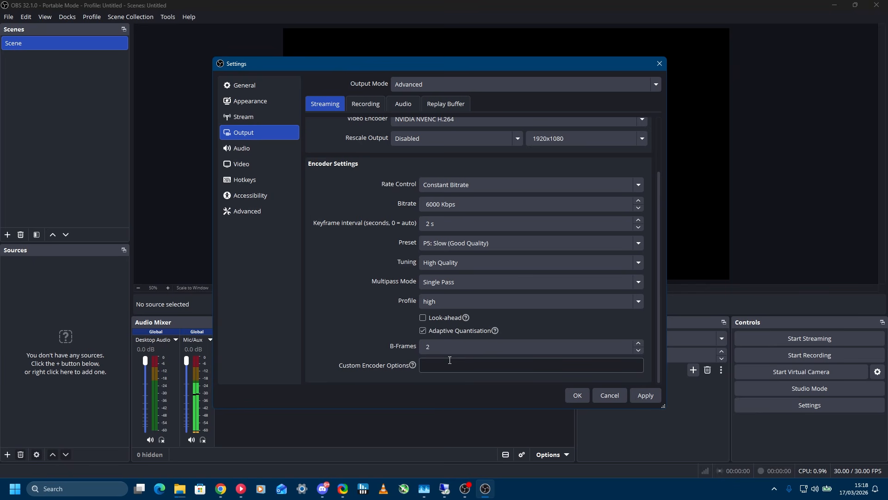
{"action": "scroll", "coordinate": [384, 277], "scroll_direction": "up", "scroll_amount": 3}
- Set the recording format to Matroska Video (.mkv) and the recording video encoder to NVIDIA NVENC H.264
{"action": "left_click", "coordinate": [368, 106]}
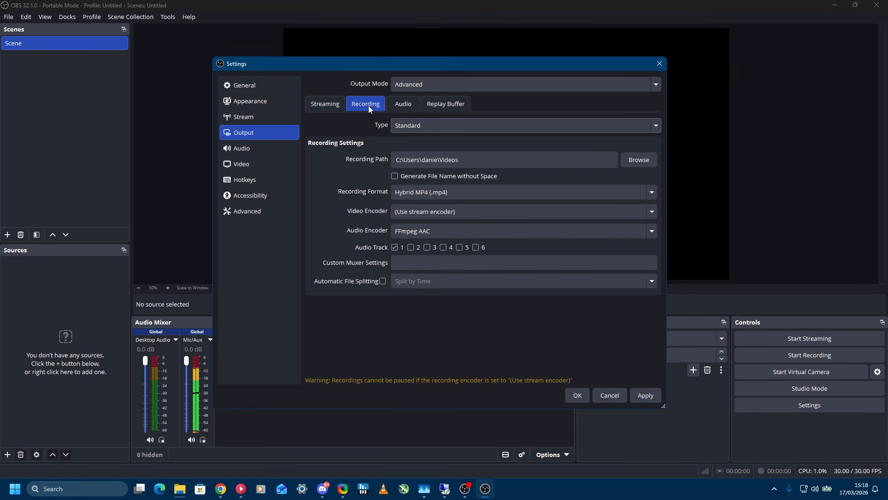
{"action": "left_click", "coordinate": [409, 197]}
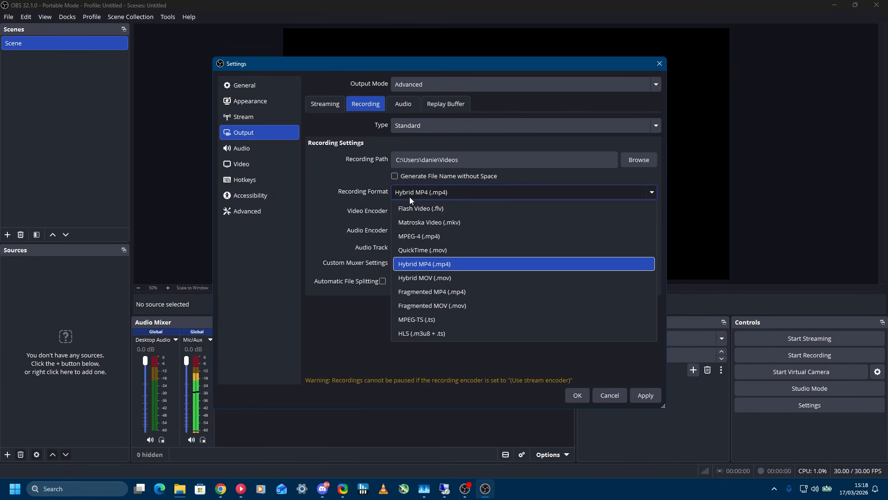
{"action": "left_click", "coordinate": [468, 222]}
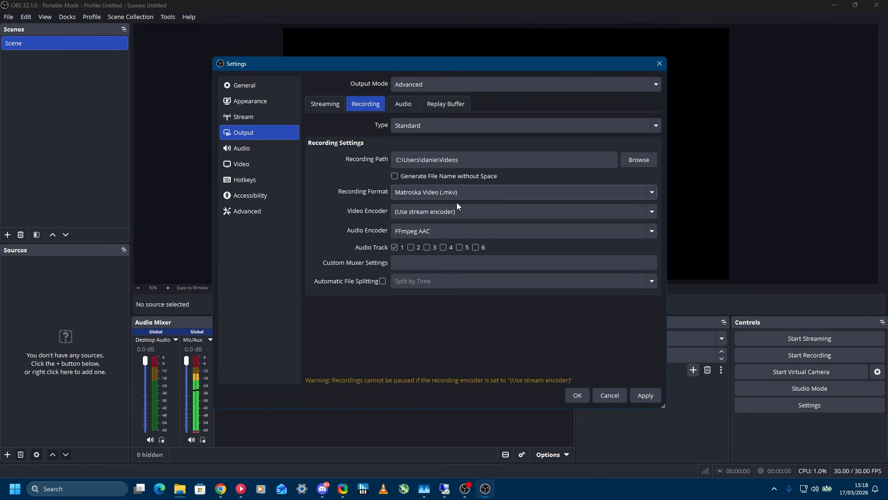
{"action": "left_click", "coordinate": [404, 214]}
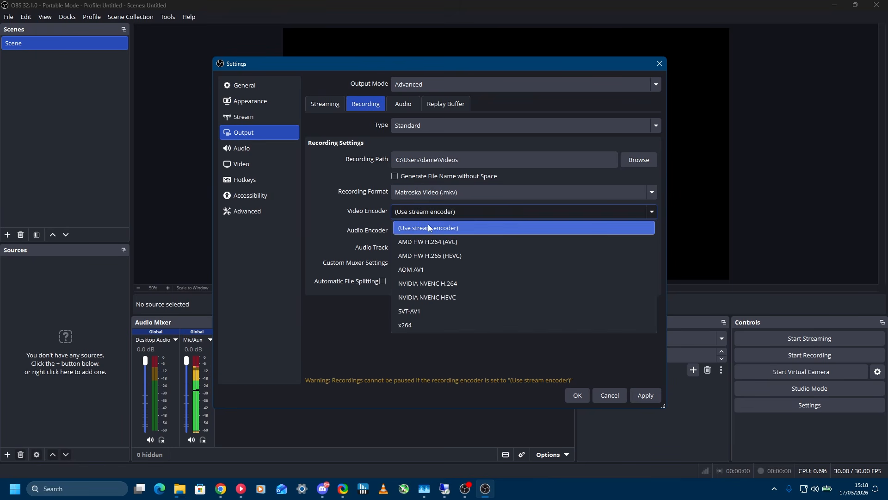
{"action": "left_click", "coordinate": [458, 287]}
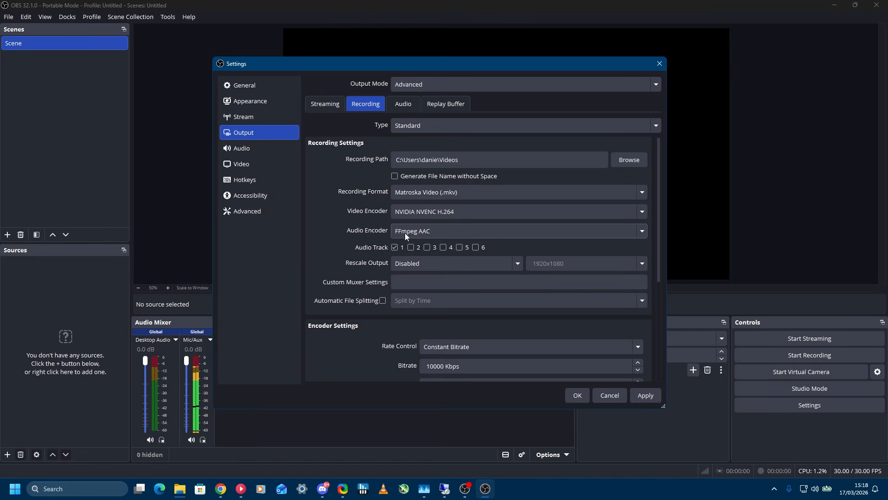
- Keep FFmpeg AAC as the recording audio encoder and enable audio tracks 2 and 3 for recordings
{"action": "left_click", "coordinate": [434, 233]}
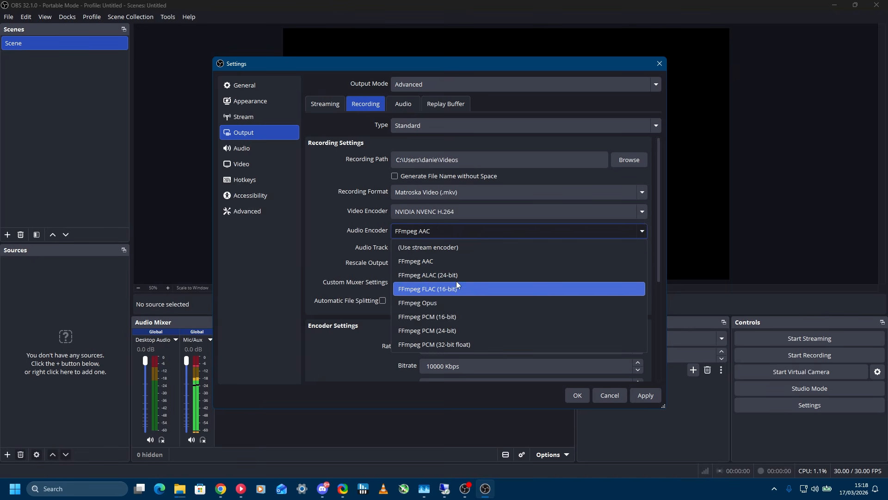
{"action": "left_click", "coordinate": [427, 229]}
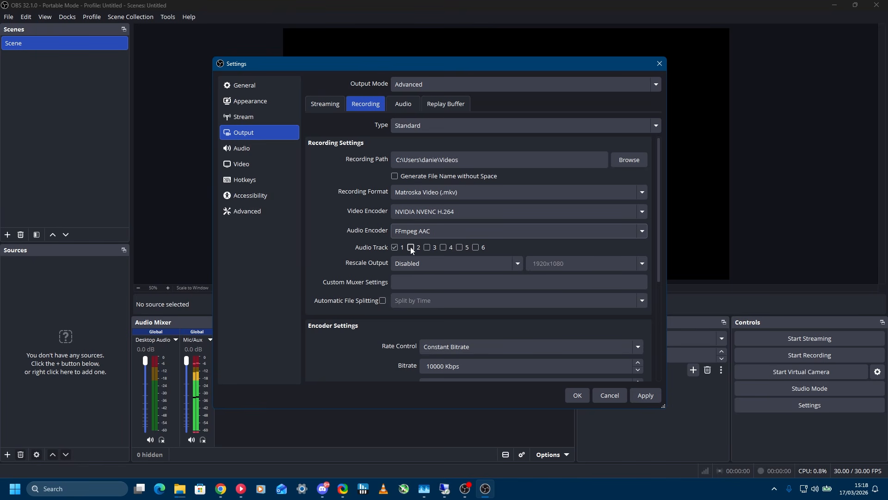
{"action": "left_click", "coordinate": [411, 247]}
{"action": "left_click", "coordinate": [427, 247]}
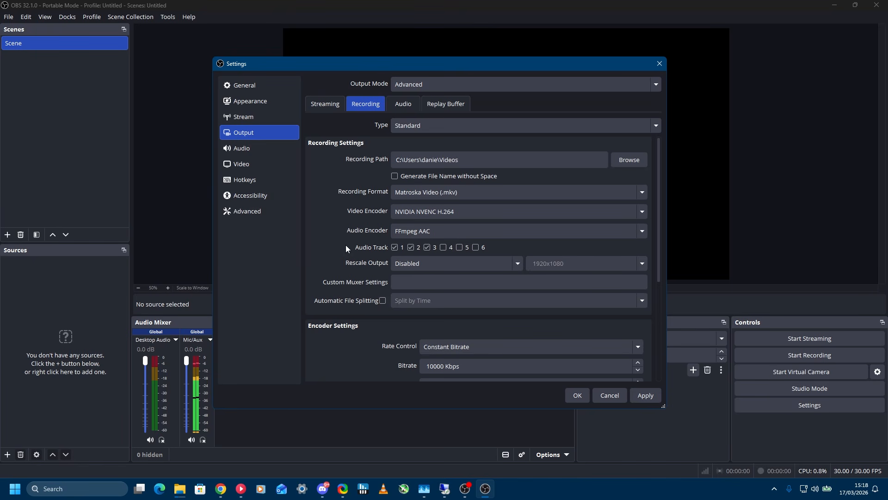
- Set the recording encoder's rate control to Constant QP
{"action": "scroll", "coordinate": [346, 240], "scroll_direction": "down", "scroll_amount": 5}
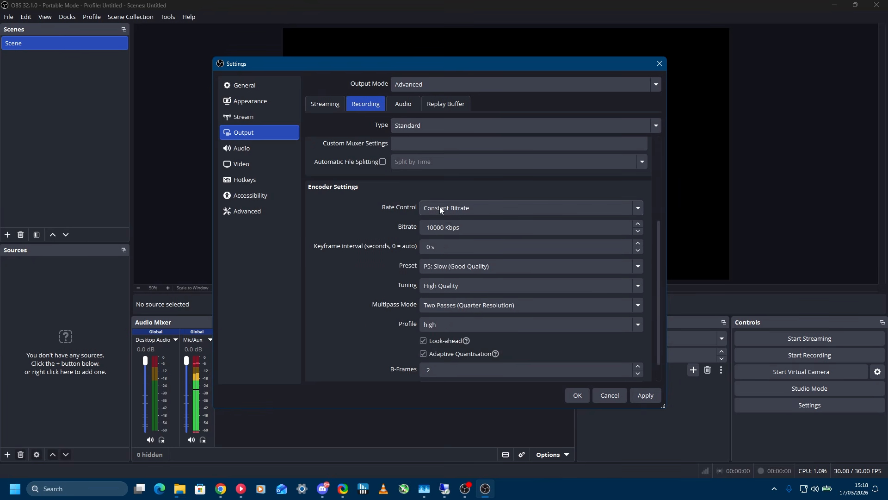
{"action": "left_click", "coordinate": [459, 211]}
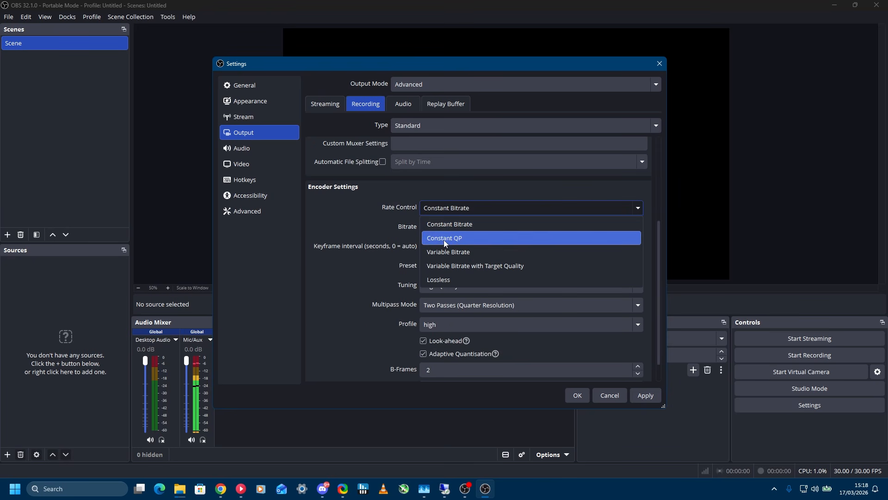
{"action": "left_click", "coordinate": [464, 240]}
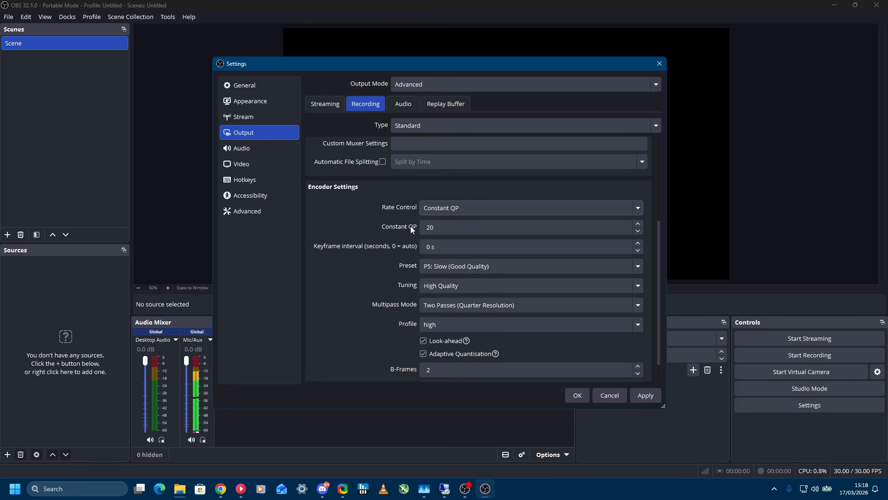
- Keep the recording encoder's Constant QP at 20, keyframe interval at 0 s and preset at P5: Slow (Good Quality)
{"action": "double_click", "coordinate": [440, 227]}
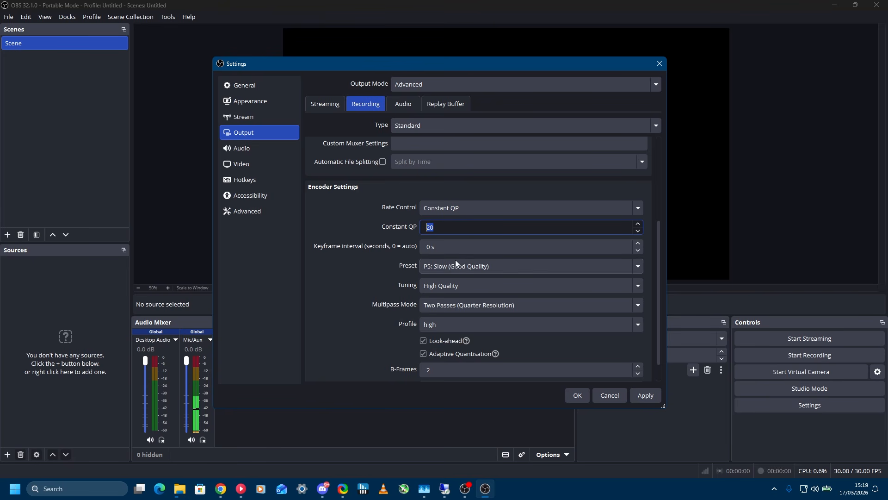
{"action": "left_click", "coordinate": [444, 251]}
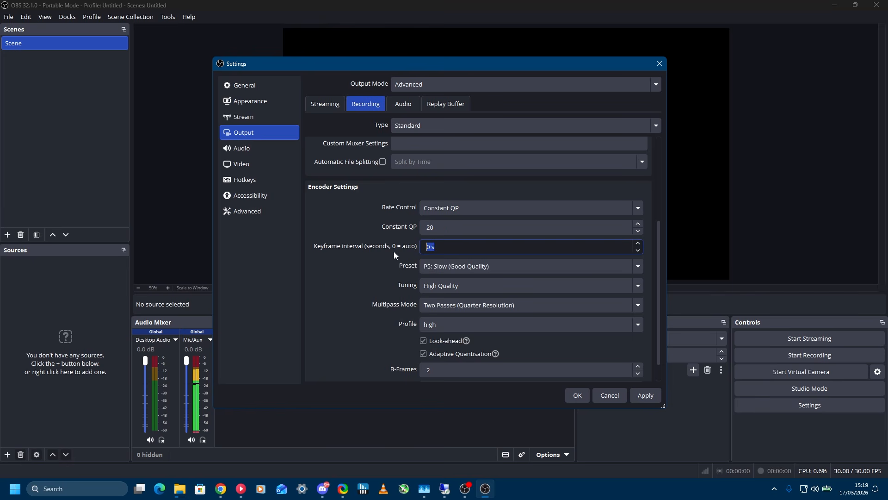
{"action": "left_click", "coordinate": [437, 267]}
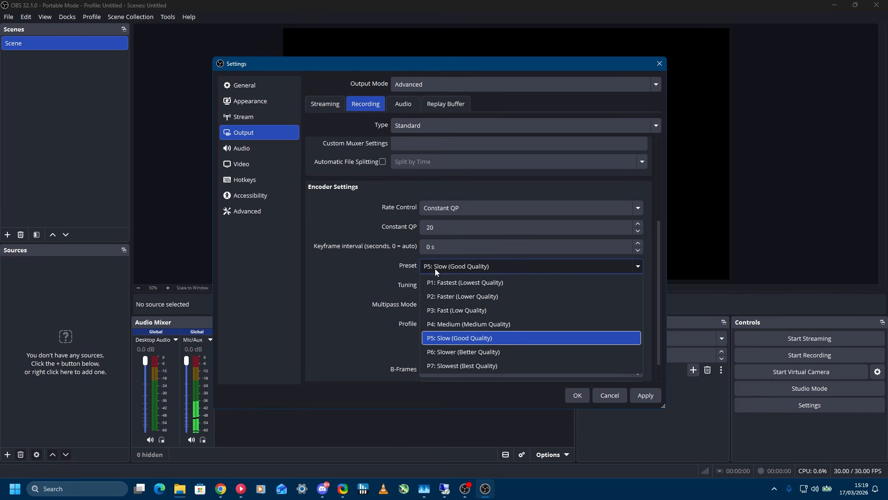
{"action": "left_click", "coordinate": [458, 337]}
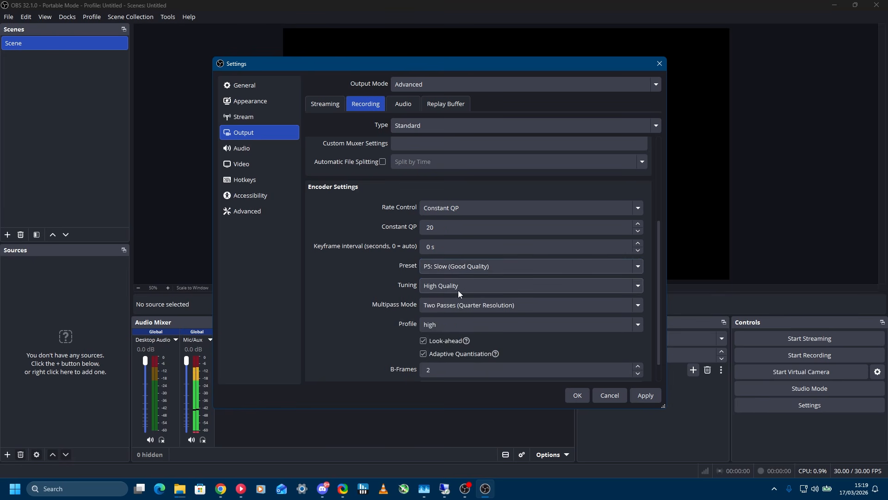
- Set the recording encoder's multipass mode to Single Pass and disable its Look-ahead
{"action": "left_click", "coordinate": [453, 306]}
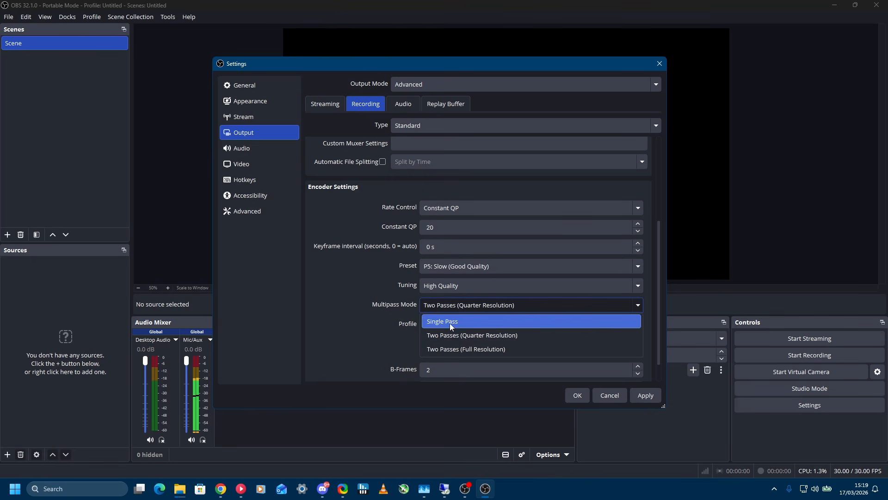
{"action": "left_click", "coordinate": [449, 323]}
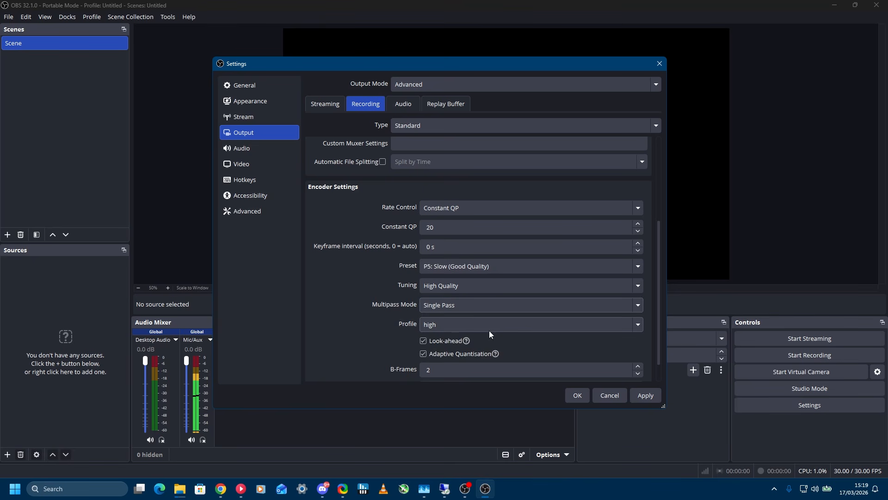
{"action": "left_click", "coordinate": [436, 341]}
{"action": "scroll", "coordinate": [383, 320], "scroll_direction": "down", "scroll_amount": 1}
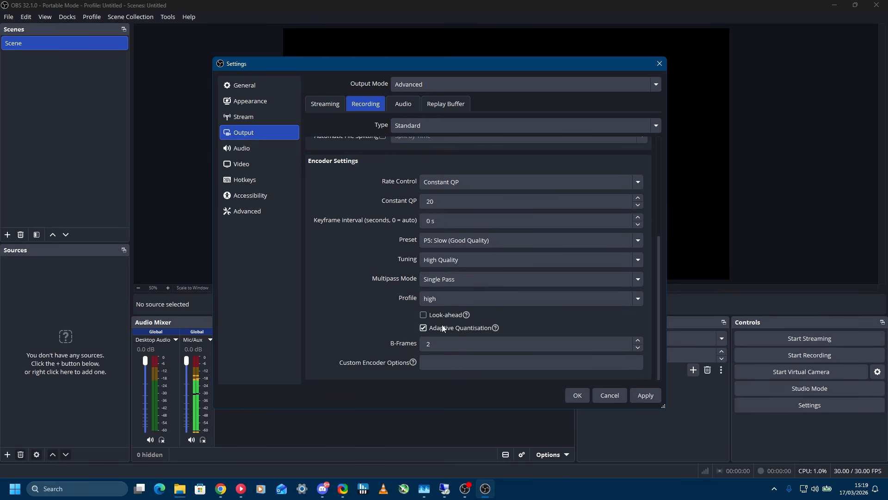
- Set the output audio bitrate of tracks 1, 2 and 3 to 320
{"action": "left_click", "coordinate": [409, 103]}
{"action": "left_click", "coordinate": [415, 140]}
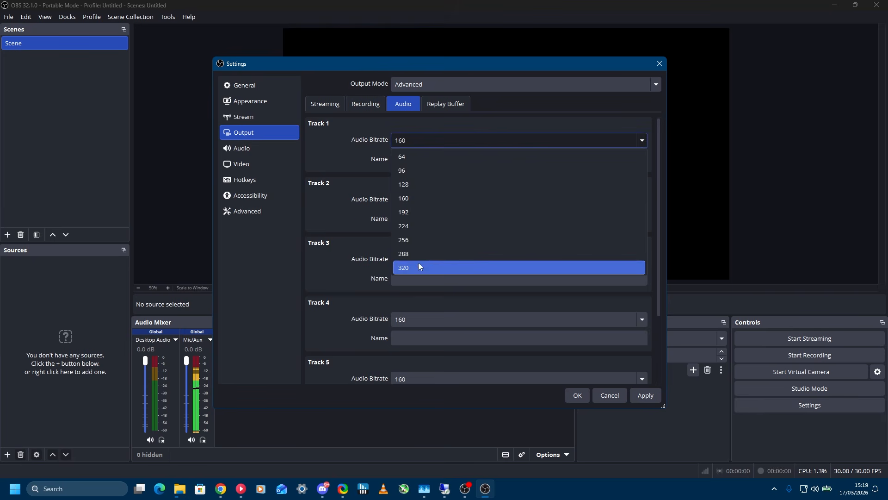
{"action": "left_click", "coordinate": [418, 262]}
{"action": "left_click", "coordinate": [412, 200]}
{"action": "left_click", "coordinate": [421, 327]}
{"action": "left_click", "coordinate": [419, 259]}
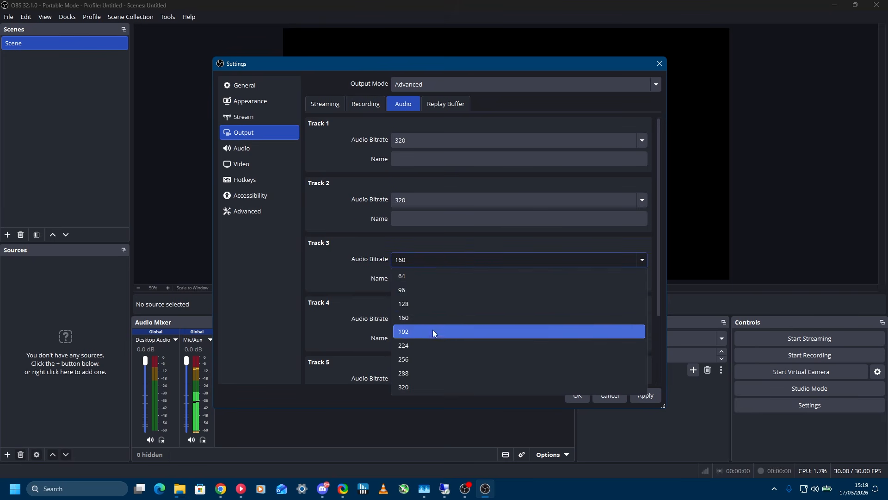
{"action": "left_click", "coordinate": [413, 374]}
{"action": "left_click", "coordinate": [415, 265]}
{"action": "left_click", "coordinate": [413, 439]}
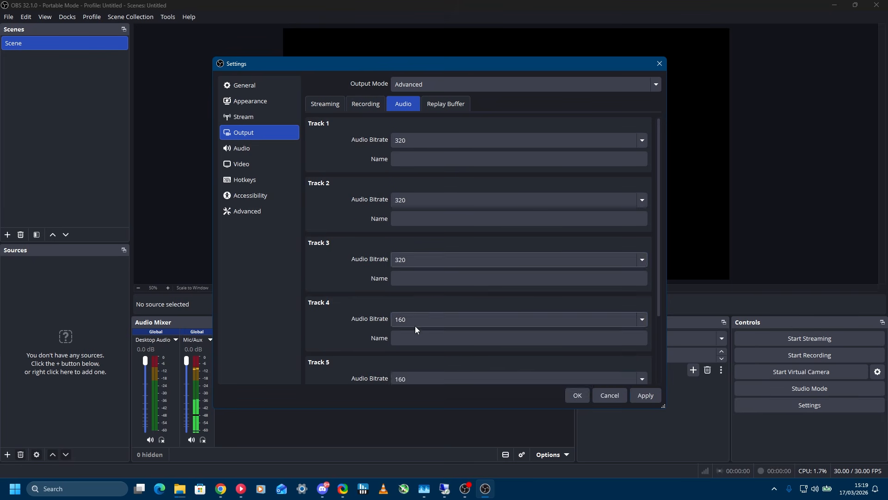
- Set the output audio bitrate of tracks 4, 5 and 6 to 320
{"action": "left_click", "coordinate": [415, 319]}
{"action": "left_click", "coordinate": [414, 441]}
{"action": "left_click", "coordinate": [415, 379]}
{"action": "left_click", "coordinate": [408, 366]}
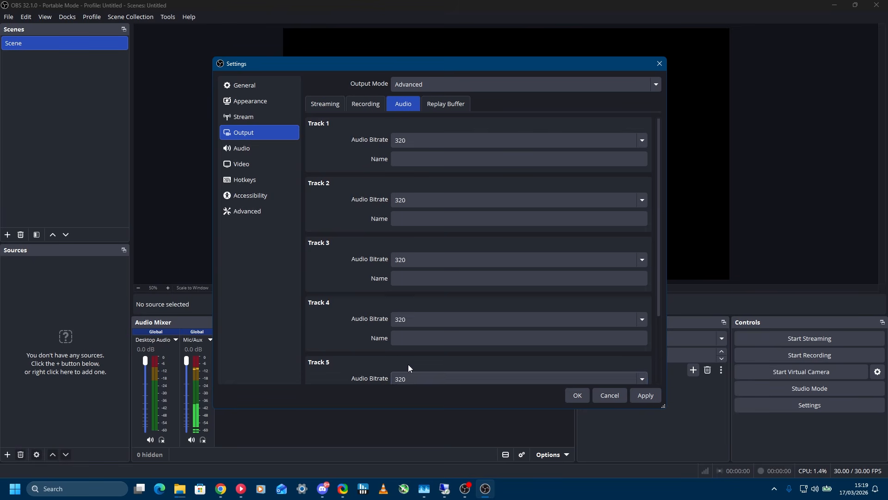
{"action": "scroll", "coordinate": [406, 354], "scroll_direction": "down", "scroll_amount": 3}
{"action": "left_click", "coordinate": [406, 352]}
{"action": "left_click", "coordinate": [403, 477]}
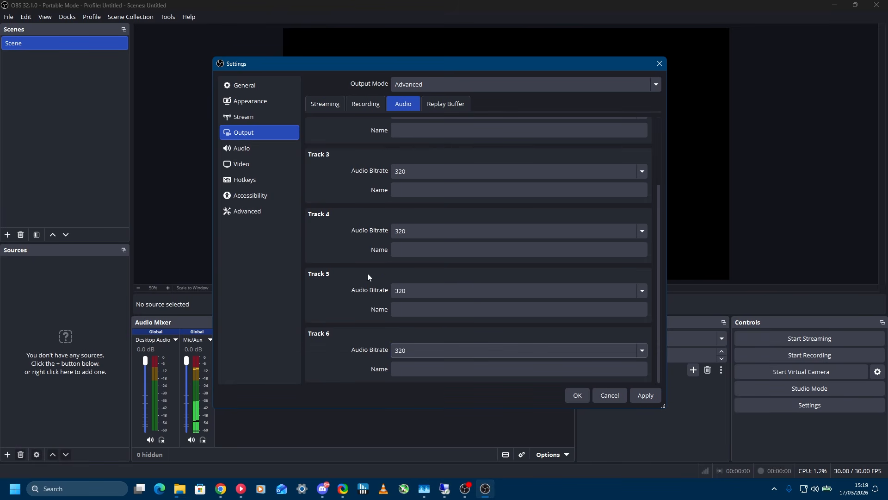
{"action": "scroll", "coordinate": [367, 273], "scroll_direction": "up", "scroll_amount": 3}
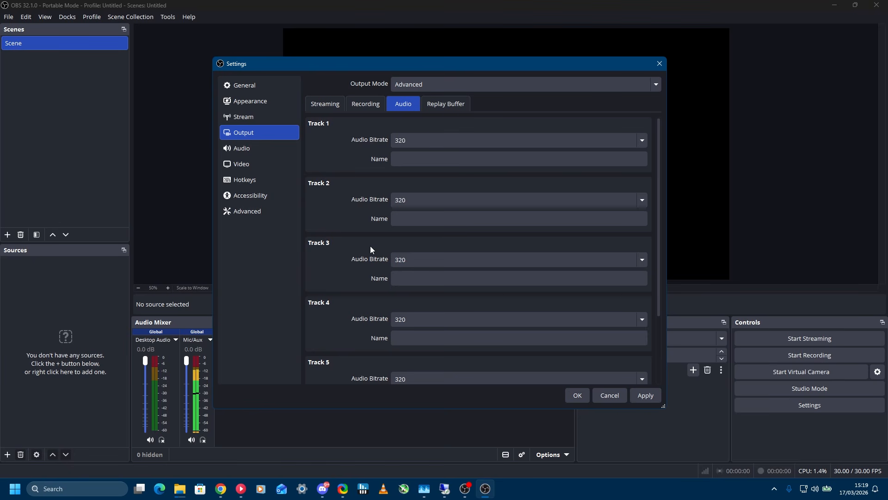
- Keep the replay buffer disabled and the general audio sample rate at 48 kHz
{"action": "left_click", "coordinate": [441, 104]}
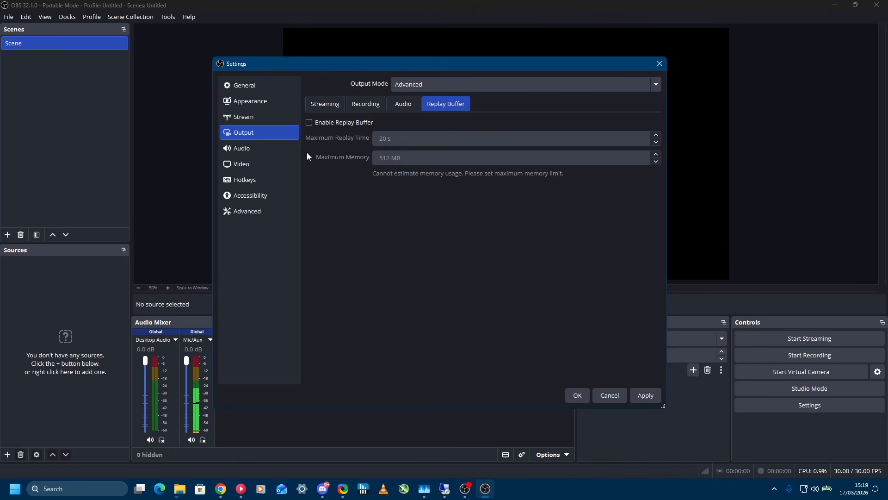
{"action": "left_click", "coordinate": [275, 147]}
{"action": "left_click", "coordinate": [418, 99]}
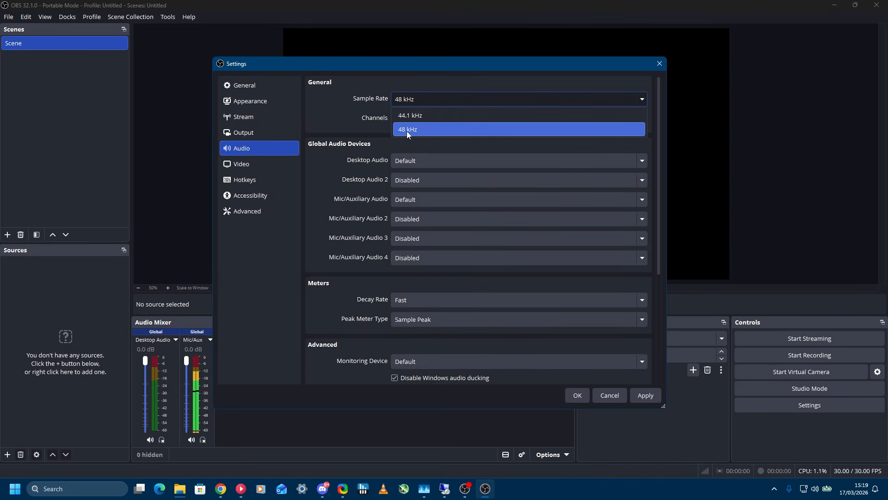
{"action": "left_click", "coordinate": [407, 131]}
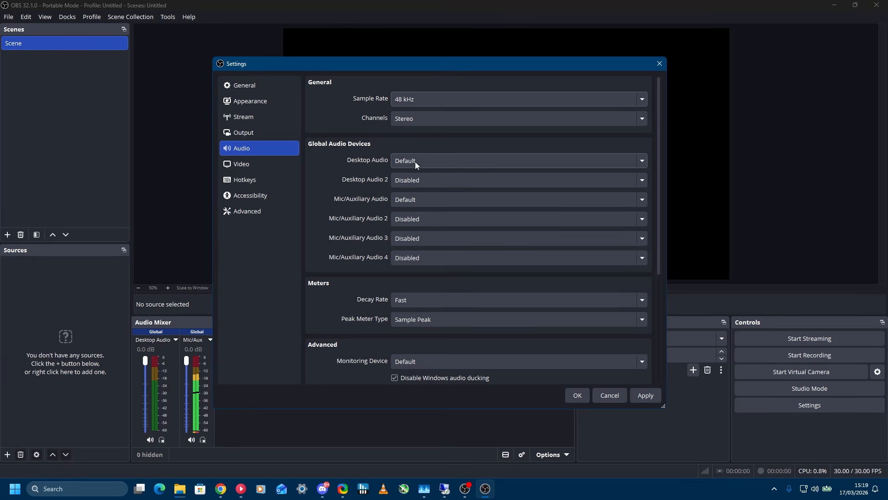
{"action": "scroll", "coordinate": [323, 283], "scroll_direction": "down", "scroll_amount": 3}
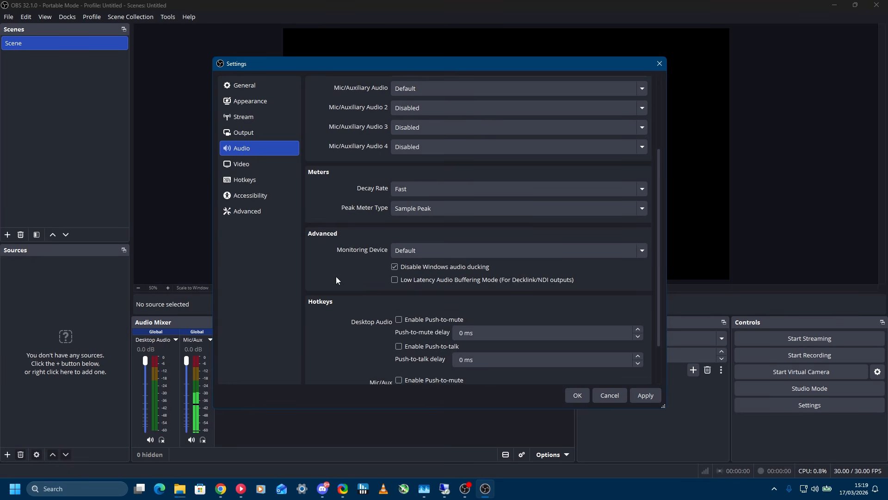
- Set the output (scaled) resolution to 1920x1080 and the common FPS value to 60
{"action": "left_click", "coordinate": [259, 164]}
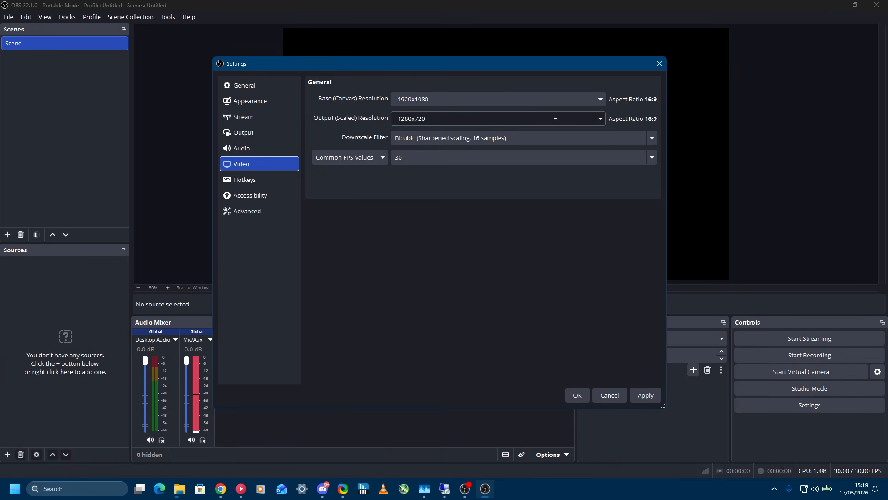
{"action": "left_click", "coordinate": [600, 120]}
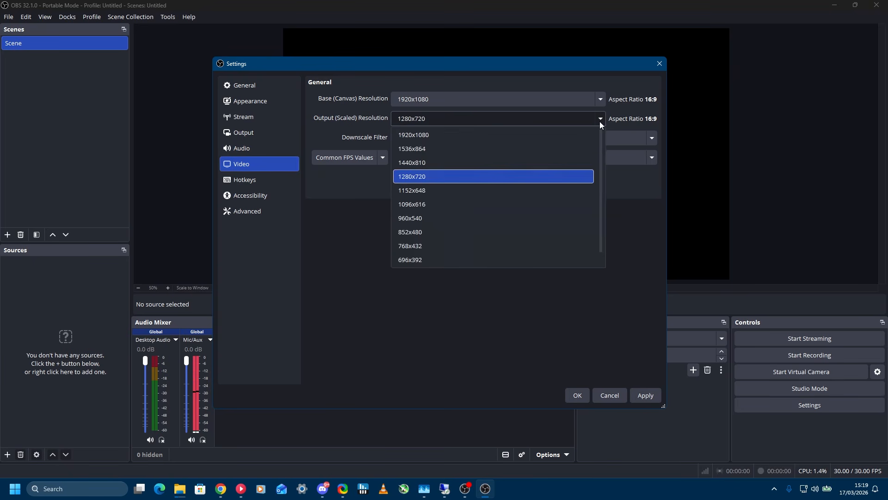
{"action": "left_click", "coordinate": [433, 136]}
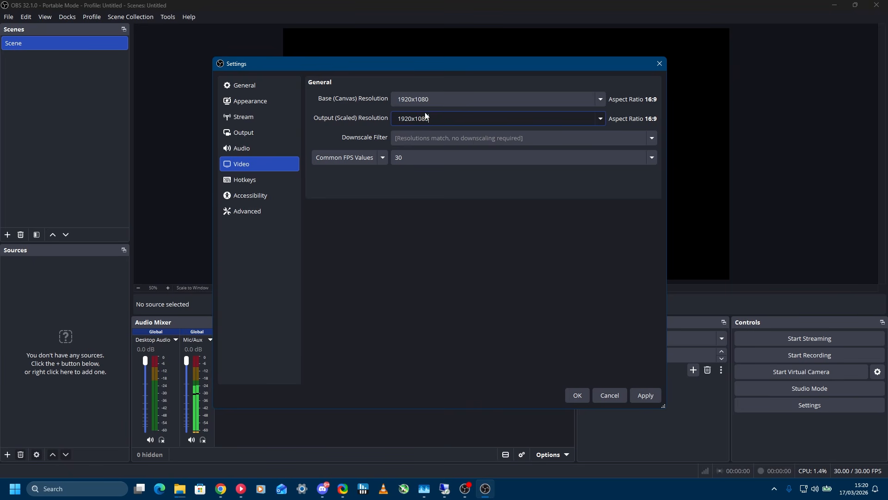
{"action": "left_click", "coordinate": [420, 157]}
{"action": "left_click", "coordinate": [398, 305]}
{"action": "left_click", "coordinate": [250, 181]}
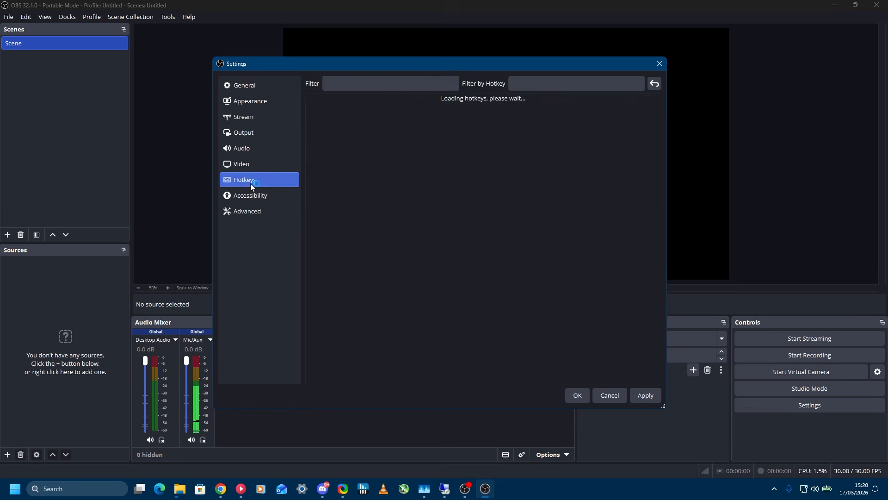
{"action": "scroll", "coordinate": [436, 174], "scroll_direction": "down", "scroll_amount": 3}
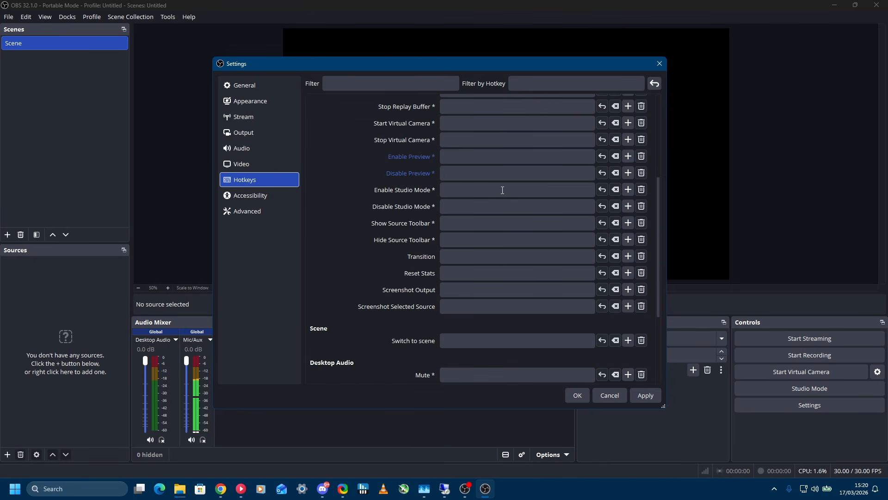
{"action": "scroll", "coordinate": [446, 185], "scroll_direction": "up", "scroll_amount": 2}
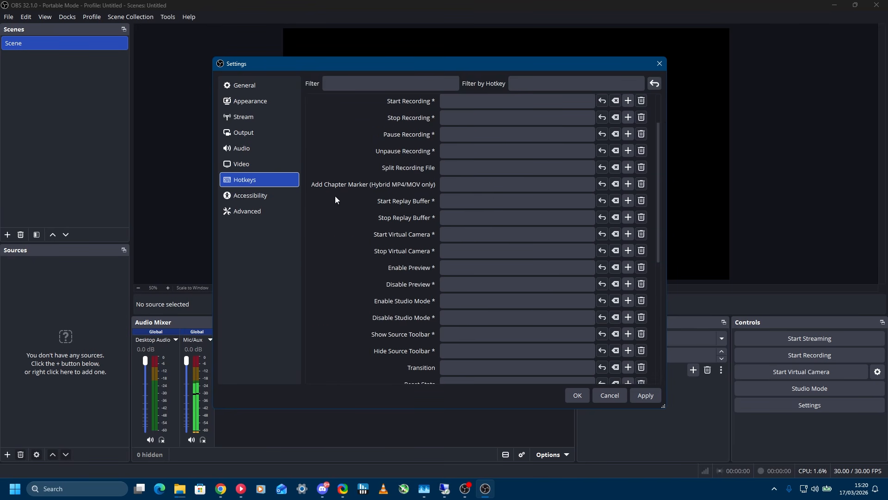
{"action": "left_click", "coordinate": [257, 194]}
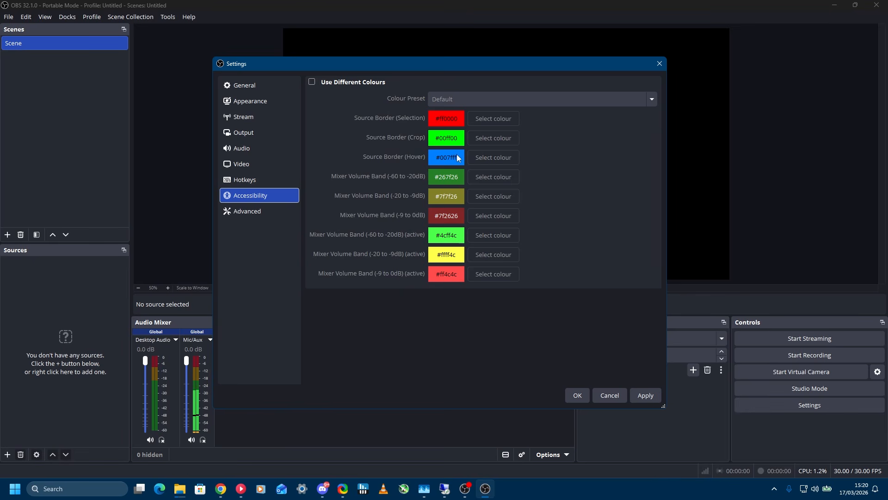
- Set the process priority to High, enable automatic remuxing of recordings to mp4, and apply the settings
{"action": "left_click", "coordinate": [266, 212]}
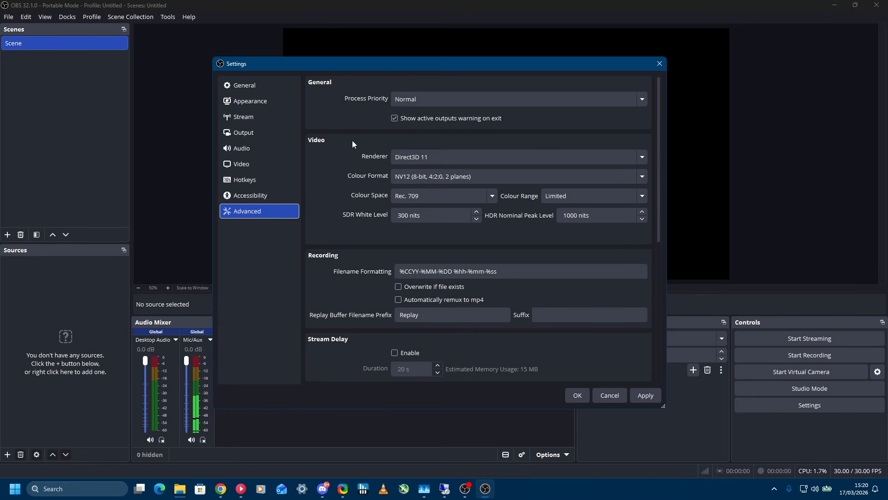
{"action": "left_click", "coordinate": [410, 100]}
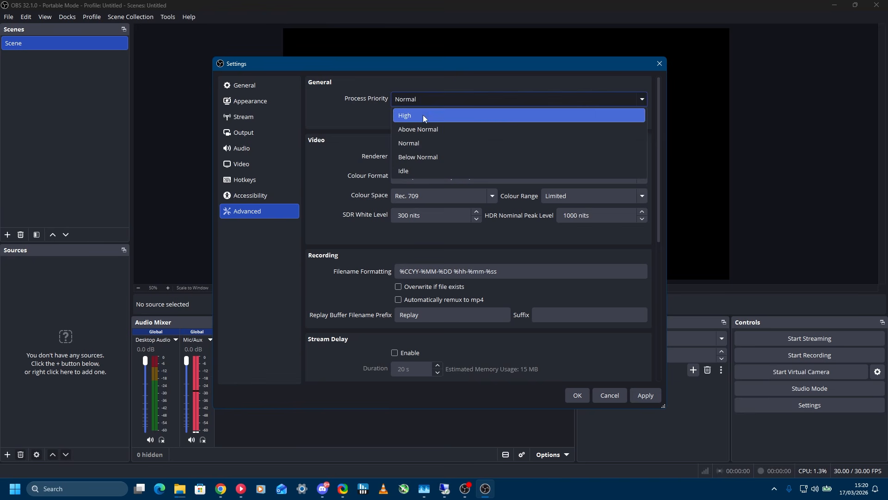
{"action": "left_click", "coordinate": [422, 115]}
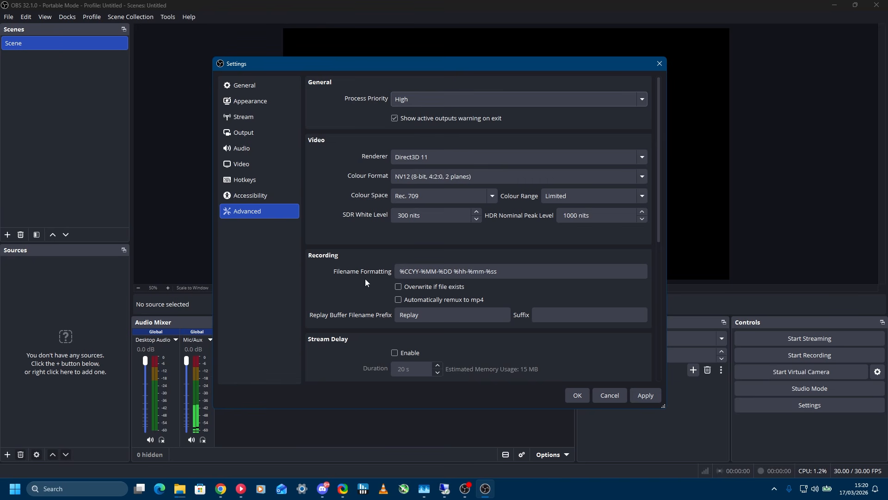
{"action": "left_click", "coordinate": [451, 303]}
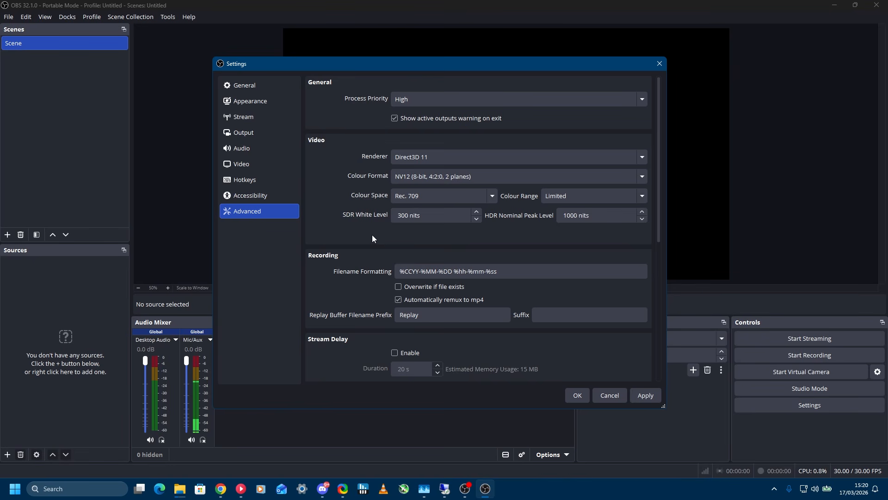
{"action": "scroll", "coordinate": [371, 240], "scroll_direction": "down", "scroll_amount": 2}
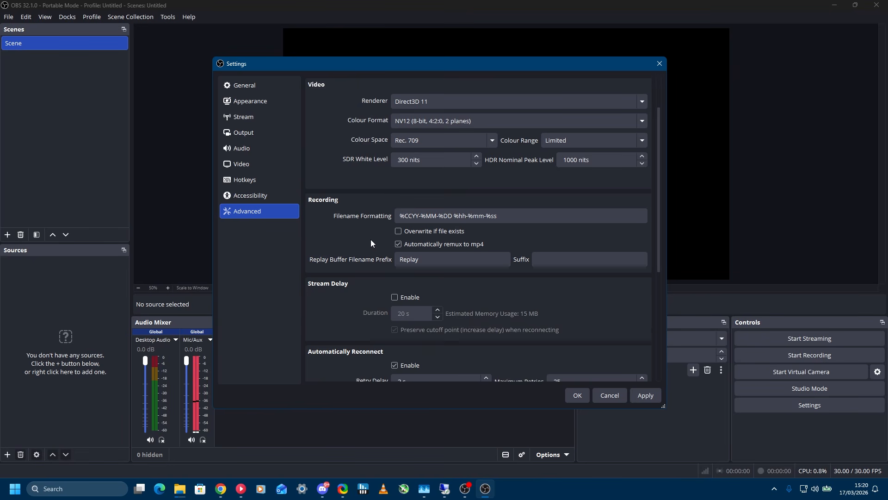
{"action": "scroll", "coordinate": [370, 240], "scroll_direction": "down", "scroll_amount": 7}
{"action": "left_click", "coordinate": [653, 398]}
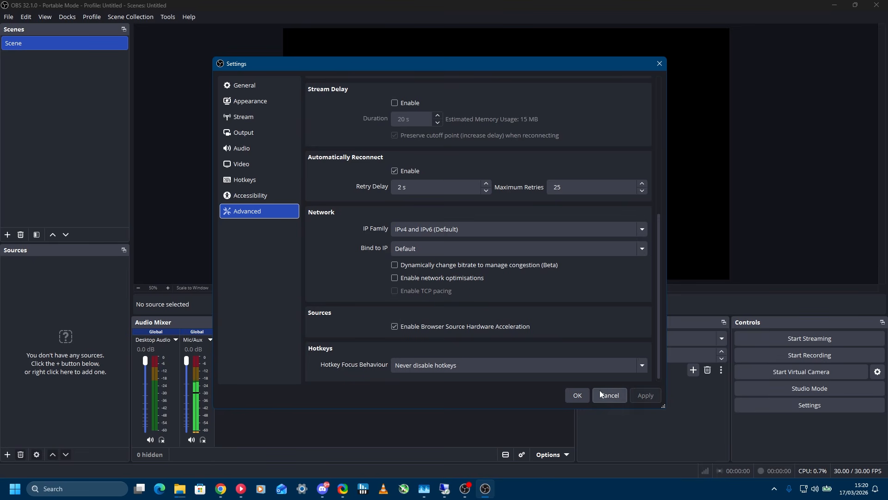
{"action": "left_click", "coordinate": [587, 396]}
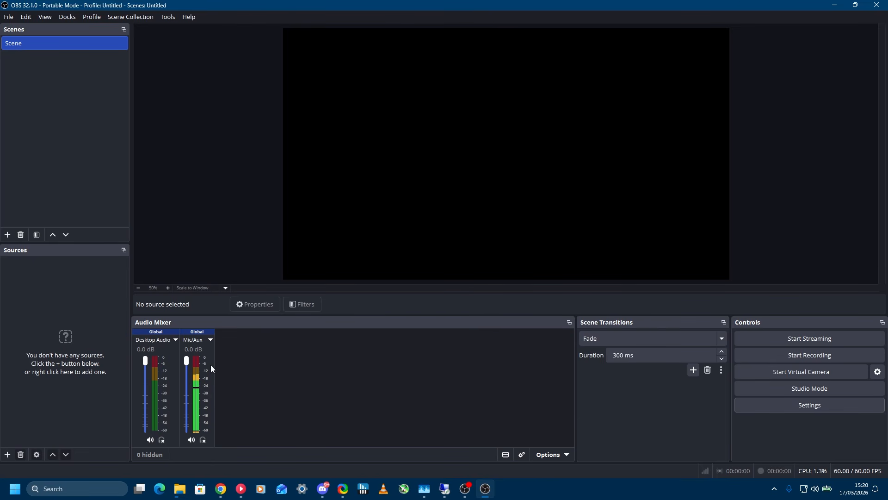
- Clear all six audio track assignments for Desktop Audio and Mic/Aux in the advanced audio properties
{"action": "left_click", "coordinate": [522, 454]}
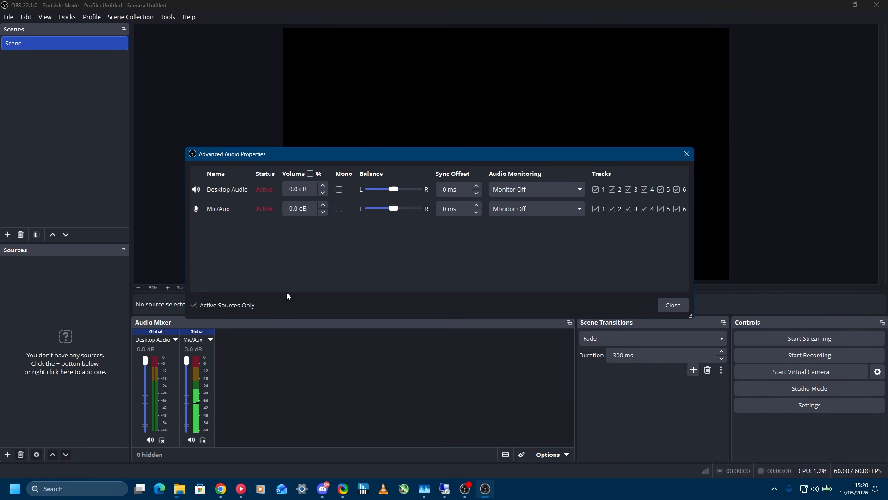
{"action": "left_click", "coordinate": [677, 209]}
{"action": "left_click", "coordinate": [677, 189]}
{"action": "left_click", "coordinate": [661, 189]}
{"action": "left_click", "coordinate": [660, 209]}
{"action": "left_click", "coordinate": [653, 208]}
{"action": "left_click", "coordinate": [647, 190]}
{"action": "left_click", "coordinate": [629, 189]}
{"action": "left_click", "coordinate": [630, 209]}
{"action": "left_click", "coordinate": [613, 190]}
{"action": "left_click", "coordinate": [615, 210]}
{"action": "left_click", "coordinate": [597, 209]}
{"action": "left_click", "coordinate": [597, 189]}
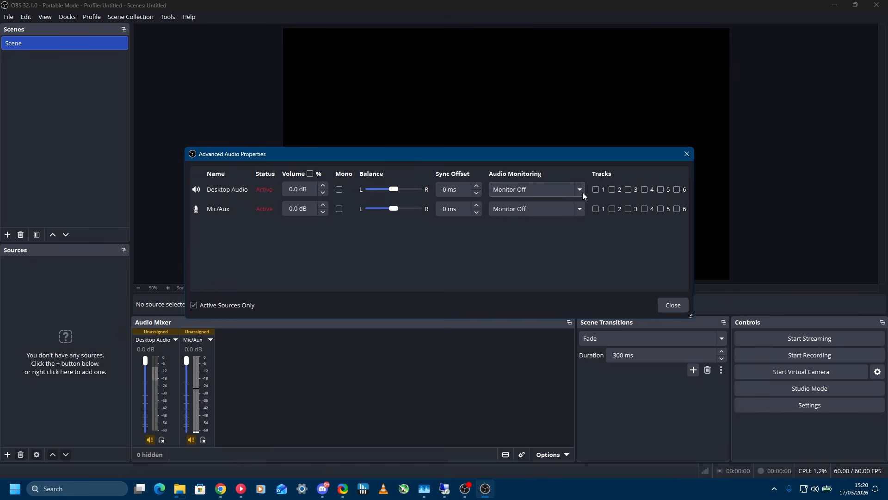
- Assign Desktop Audio to tracks 1 and 2, and Mic/Aux to tracks 1 and 3
{"action": "left_click", "coordinate": [597, 190]}
{"action": "left_click", "coordinate": [597, 208]}
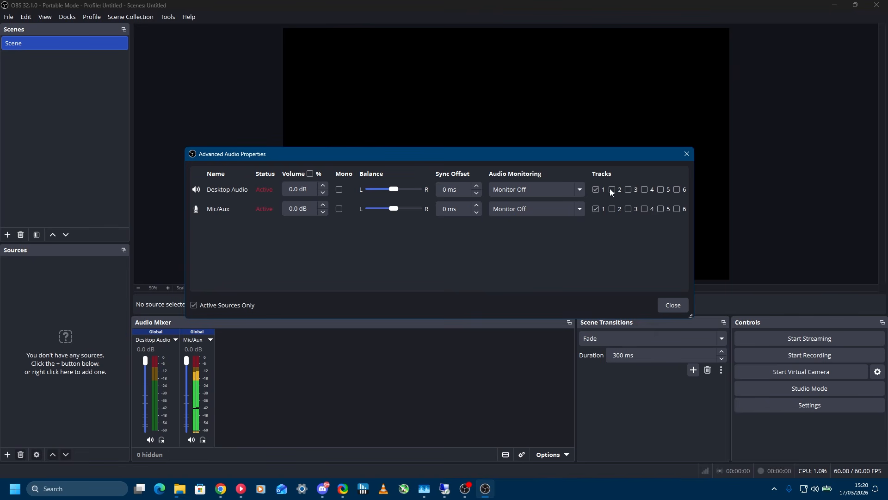
{"action": "left_click", "coordinate": [612, 190]}
{"action": "left_click", "coordinate": [630, 209]}
{"action": "left_click", "coordinate": [673, 304]}
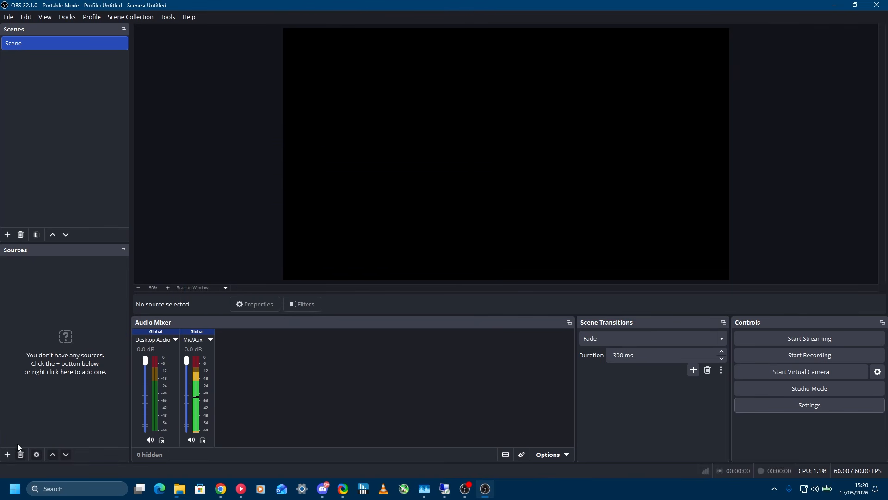
- Add an Image source to the scene using the file FiveM_b3751_GTAProcess_uwEEfq1ev9.png
{"action": "left_click", "coordinate": [9, 455]}
{"action": "left_click", "coordinate": [65, 330]}
{"action": "left_click", "coordinate": [463, 298]}
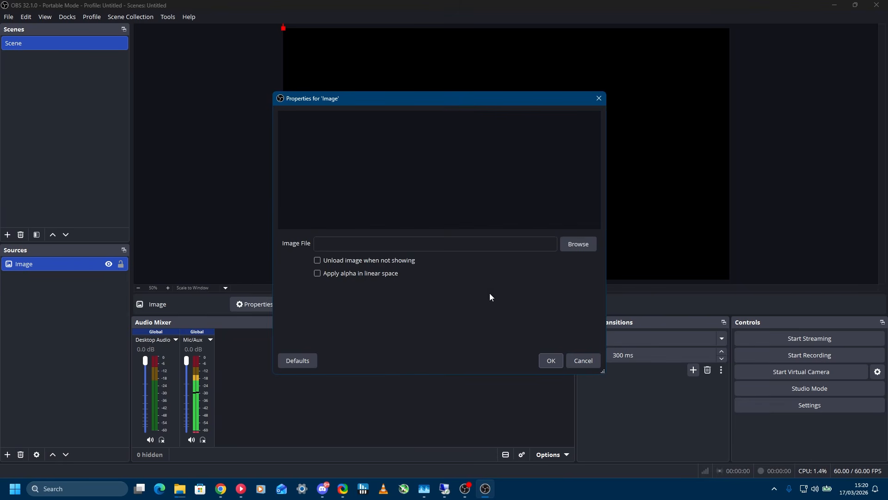
{"action": "left_click", "coordinate": [588, 249]}
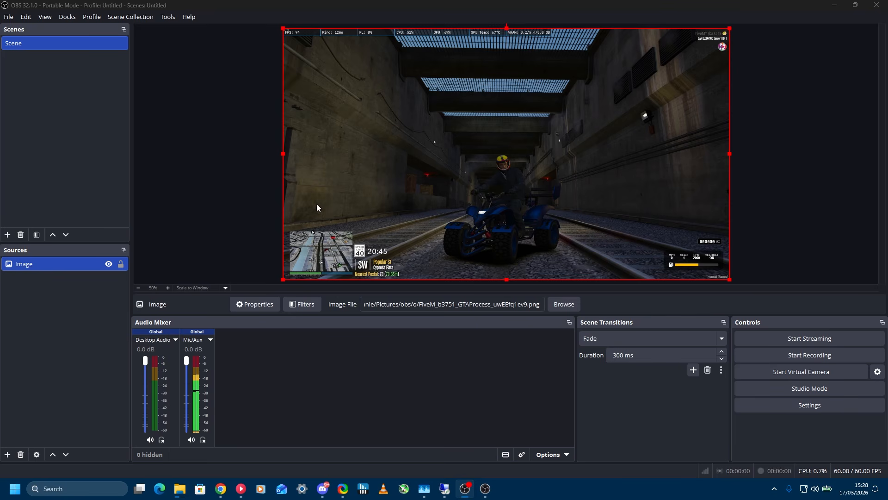
{"action": "left_click", "coordinate": [7, 454]}
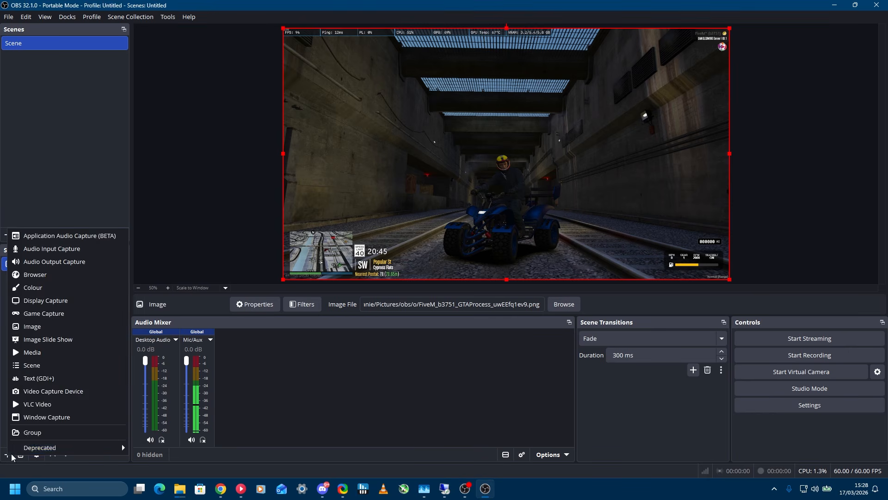
{"action": "left_click", "coordinate": [219, 208]}
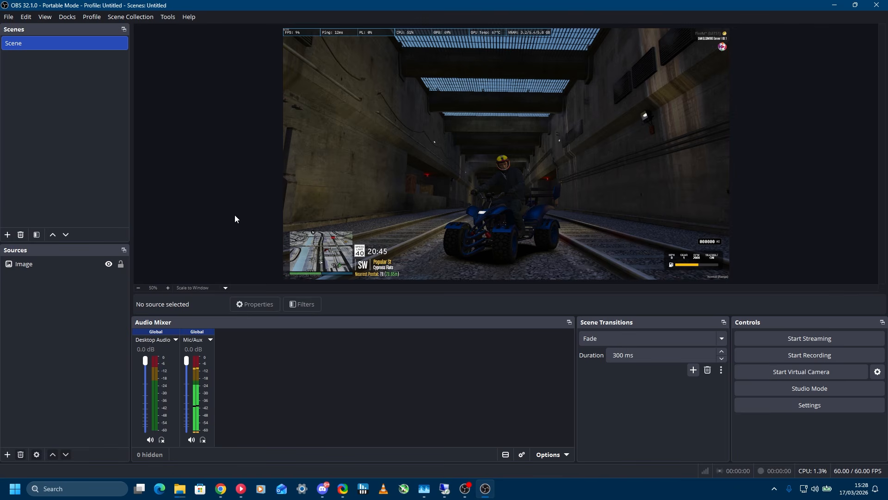